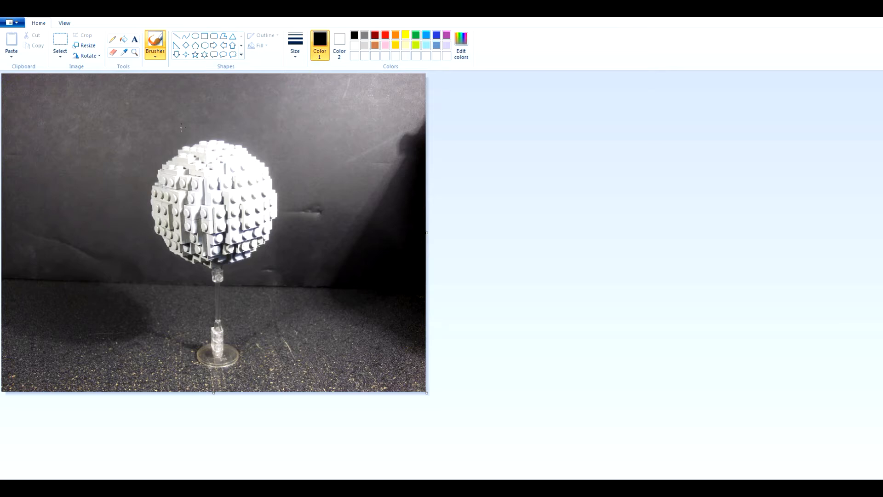
- Set the secondary colour to black and cover the photo's background right of, below and left of the sphere with solid black rectangles
{"action": "left_click", "coordinate": [340, 44]}
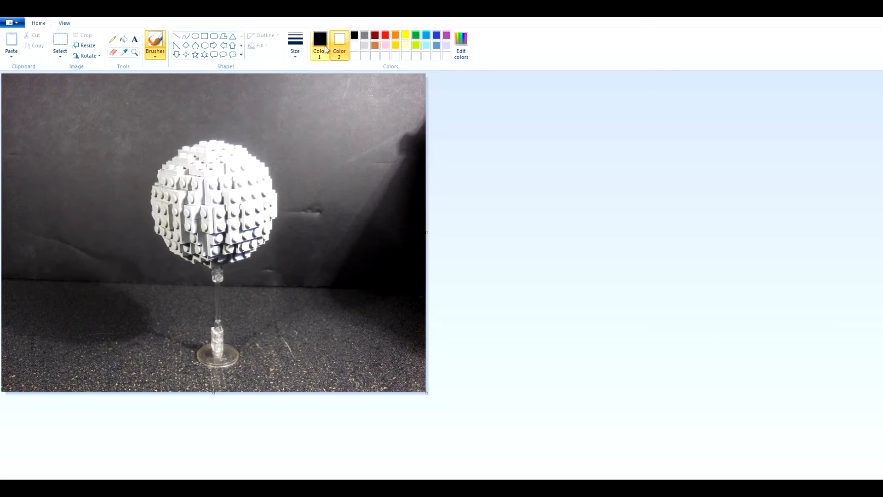
{"action": "left_click", "coordinate": [354, 36]}
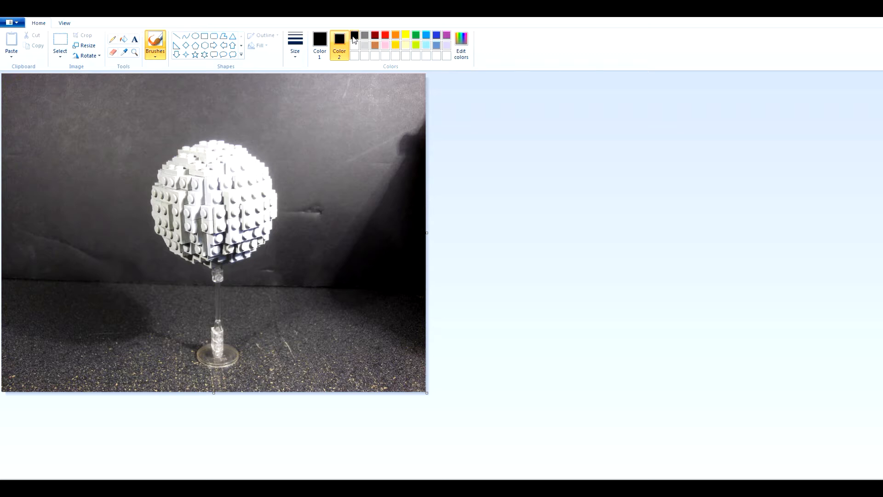
{"action": "left_click", "coordinate": [202, 36]}
{"action": "left_click", "coordinate": [265, 35]}
{"action": "left_click", "coordinate": [272, 69]}
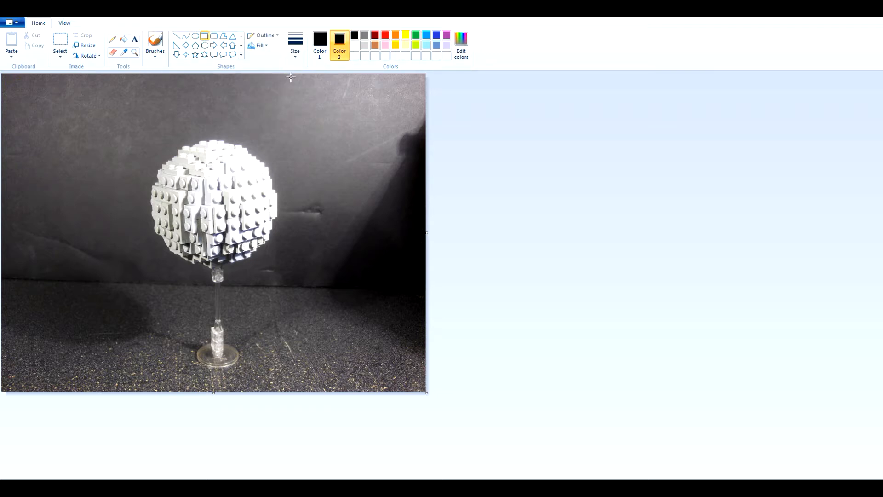
{"action": "left_click_drag", "start_coordinate": [277, 164], "coordinate": [469, 53]}
{"action": "left_click", "coordinate": [314, 173]}
{"action": "left_click_drag", "start_coordinate": [292, 157], "coordinate": [476, 417]}
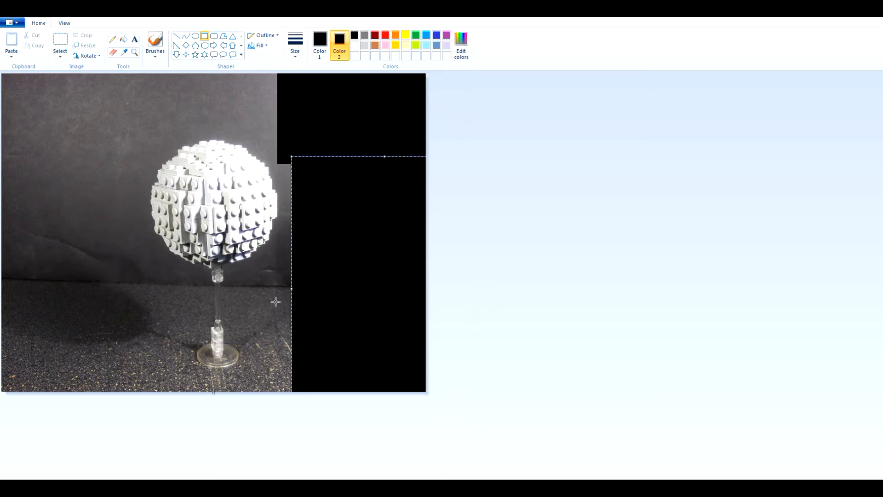
{"action": "left_click_drag", "start_coordinate": [315, 275], "coordinate": [1, 431]}
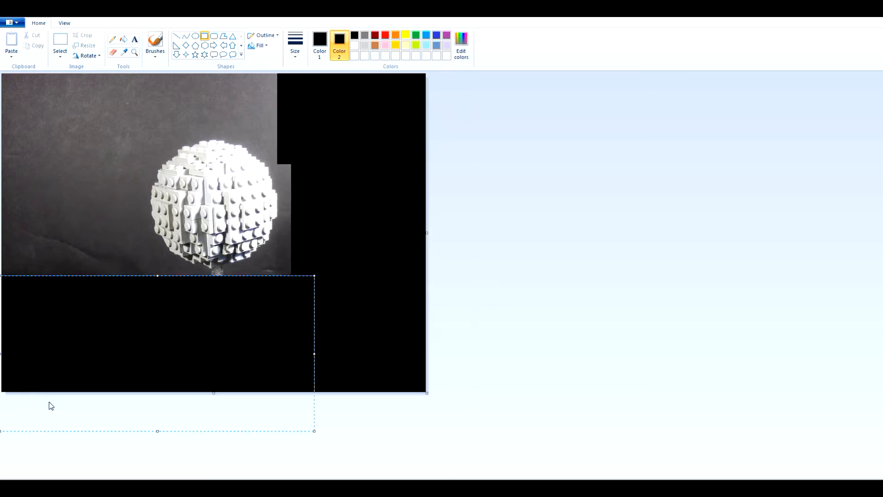
{"action": "left_click", "coordinate": [114, 291]}
{"action": "left_click_drag", "start_coordinate": [121, 275], "coordinate": [1, 73]}
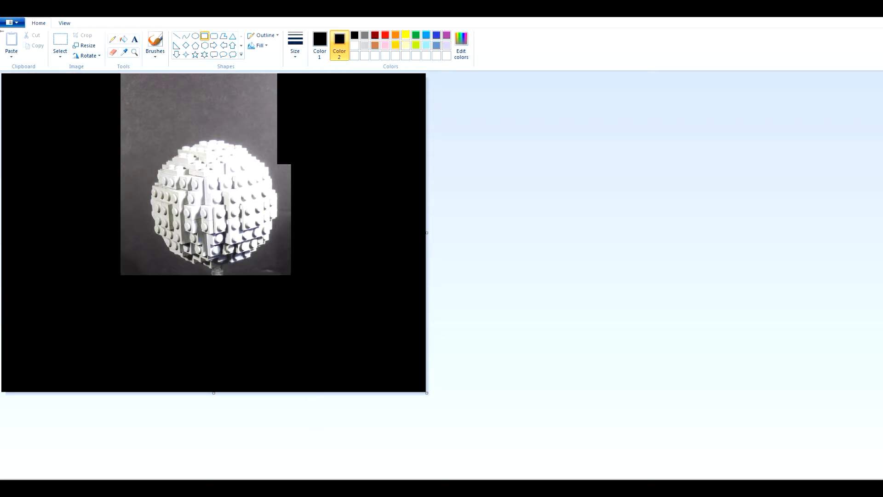
- Cover the background above the sphere and around its corners with more solid black rectangles close to its outline
{"action": "left_click", "coordinate": [154, 86]}
{"action": "left_click_drag", "start_coordinate": [115, 131], "coordinate": [278, 74]}
{"action": "left_click_drag", "start_coordinate": [158, 159], "coordinate": [68, 96]}
{"action": "left_click", "coordinate": [67, 229]}
{"action": "left_click_drag", "start_coordinate": [70, 137], "coordinate": [145, 297]}
{"action": "left_click", "coordinate": [275, 353]}
{"action": "left_click_drag", "start_coordinate": [166, 255], "coordinate": [109, 298]}
{"action": "left_click_drag", "start_coordinate": [263, 253], "coordinate": [323, 312]}
{"action": "left_click_drag", "start_coordinate": [258, 151], "coordinate": [304, 101]}
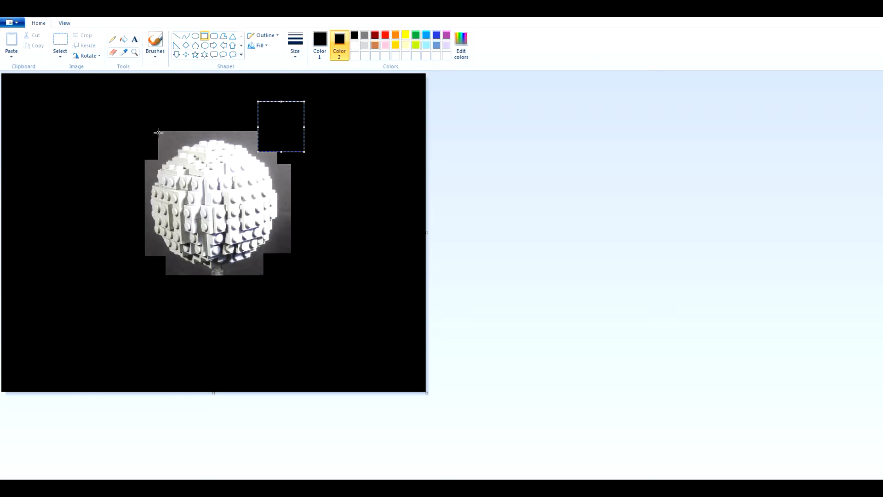
- Black out the remaining background along the sphere's jagged brick edge, working around its outline
{"action": "mouse_move", "coordinate": [174, 148]}
{"action": "left_mouse_down"}
{"action": "mouse_move", "coordinate": [127, 109]}
{"action": "mouse_move", "coordinate": [274, 136]}
{"action": "left_mouse_up"}
{"action": "left_click", "coordinate": [79, 189]}
{"action": "left_click_drag", "start_coordinate": [134, 309], "coordinate": [272, 267]}
{"action": "left_click_drag", "start_coordinate": [331, 129], "coordinate": [282, 259]}
{"action": "left_click", "coordinate": [89, 130]}
{"action": "left_click_drag", "start_coordinate": [140, 273], "coordinate": [147, 271]}
- Cover the grey patch above the sphere's top with a black-filled, lime-outlined polygon that follows the edges of the upper studs
{"action": "left_click", "coordinate": [343, 177]}
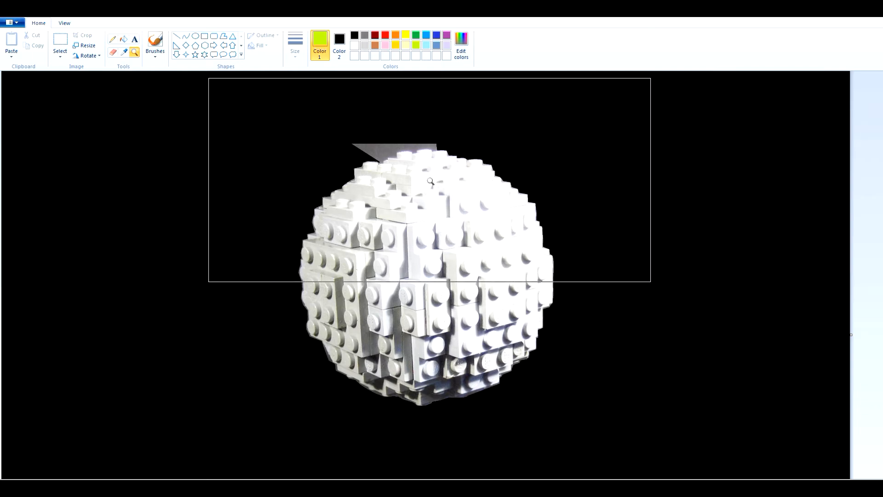
{"action": "left_click", "coordinate": [453, 180]}
{"action": "left_click", "coordinate": [363, 234]}
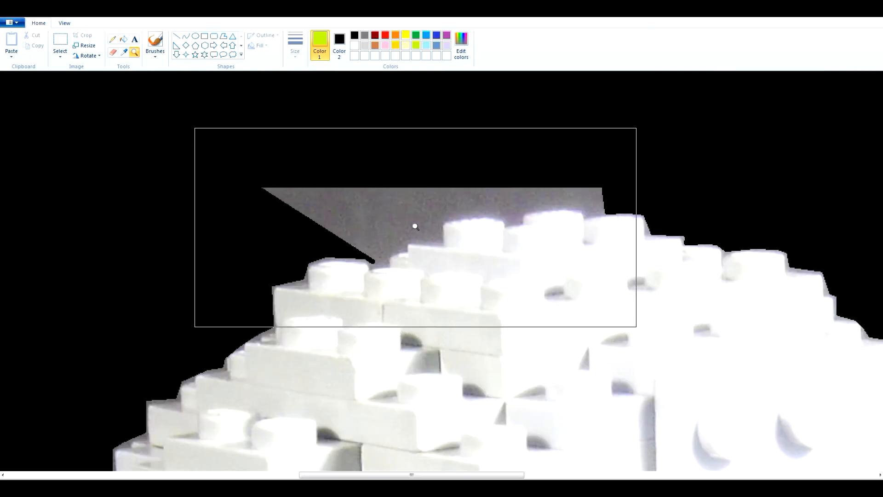
{"action": "left_click", "coordinate": [224, 38]}
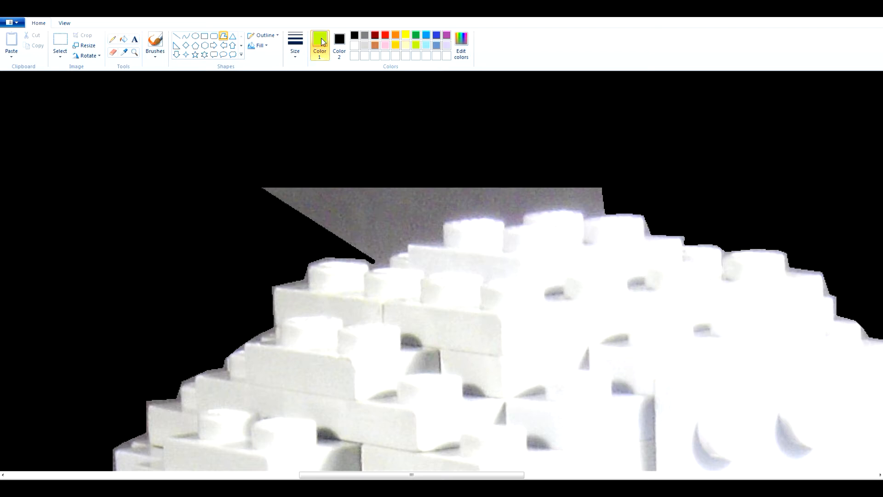
{"action": "left_click_drag", "start_coordinate": [269, 137], "coordinate": [235, 200]}
{"action": "left_click", "coordinate": [275, 228]}
{"action": "mouse_move", "coordinate": [355, 256]}
{"action": "left_mouse_down"}
{"action": "mouse_move", "coordinate": [380, 259]}
{"action": "mouse_move", "coordinate": [405, 239]}
{"action": "left_mouse_up"}
{"action": "left_click", "coordinate": [437, 234]}
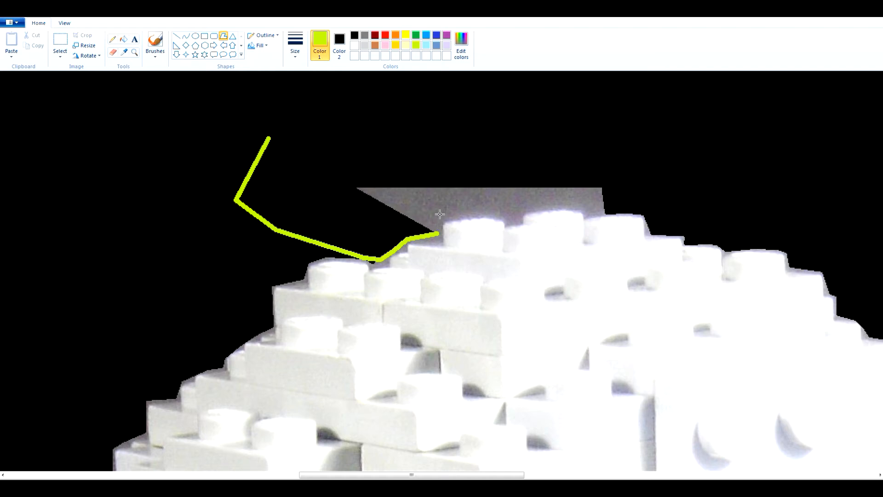
{"action": "left_click", "coordinate": [440, 217]}
{"action": "left_click", "coordinate": [464, 211]}
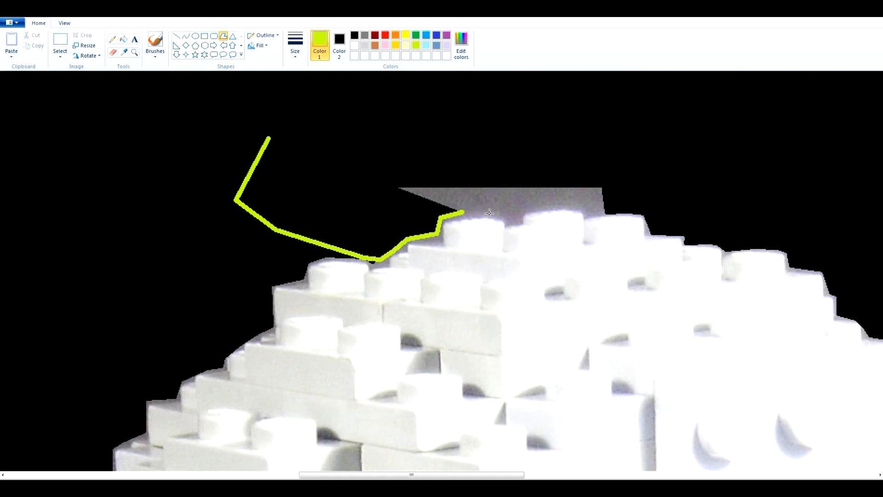
{"action": "left_click", "coordinate": [506, 214]}
{"action": "left_click", "coordinate": [508, 222]}
{"action": "left_click", "coordinate": [518, 219]}
{"action": "left_click", "coordinate": [521, 212]}
{"action": "left_click", "coordinate": [537, 207]}
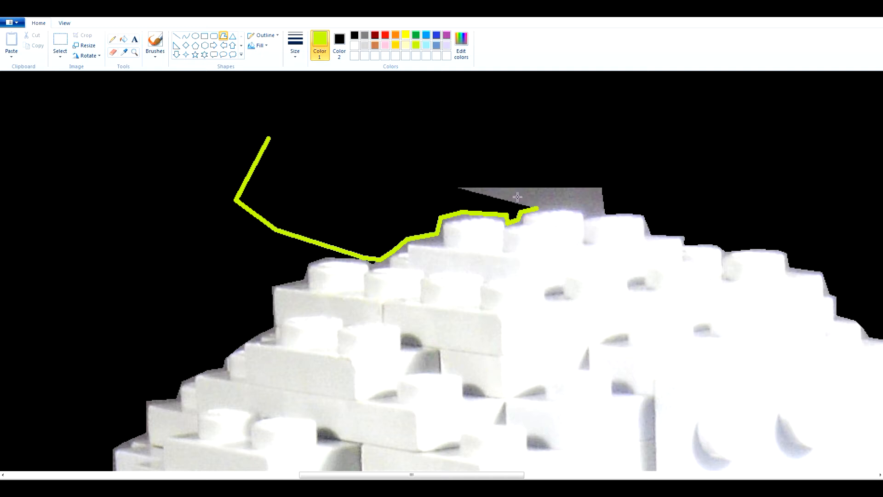
{"action": "left_click", "coordinate": [566, 204]}
{"action": "left_click", "coordinate": [584, 206]}
{"action": "left_click", "coordinate": [590, 214]}
{"action": "left_click", "coordinate": [607, 210]}
{"action": "left_click", "coordinate": [621, 197]}
{"action": "left_click", "coordinate": [635, 153]}
{"action": "left_click", "coordinate": [577, 112]}
{"action": "left_click", "coordinate": [270, 137]}
- Recolour the polygon's lime outline with the black secondary colour using the fill tool
{"action": "left_click", "coordinate": [126, 41]}
{"action": "right_click", "coordinate": [331, 133]}
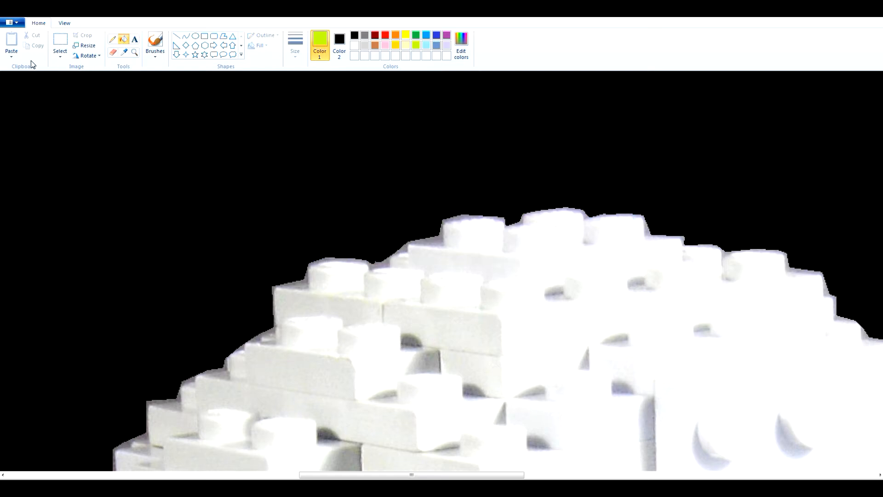
{"action": "left_click", "coordinate": [135, 52]}
{"action": "right_click", "coordinate": [324, 249]}
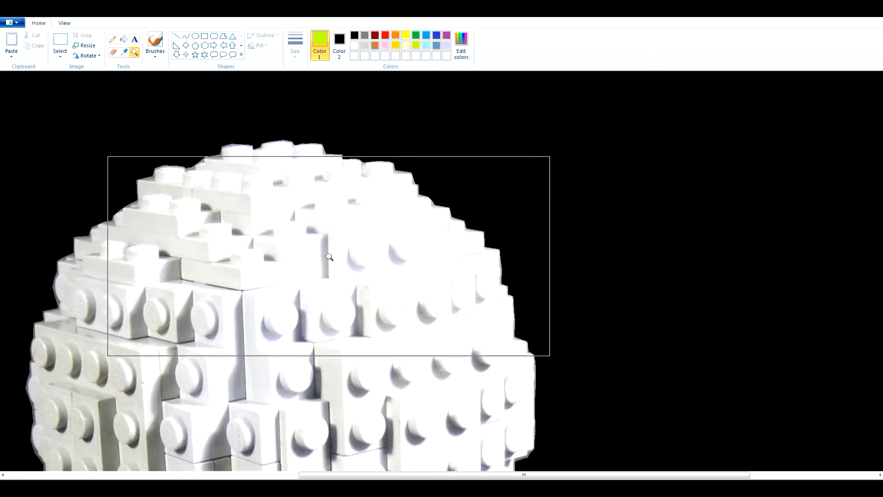
{"action": "right_click", "coordinate": [320, 232]}
{"action": "right_click", "coordinate": [373, 197]}
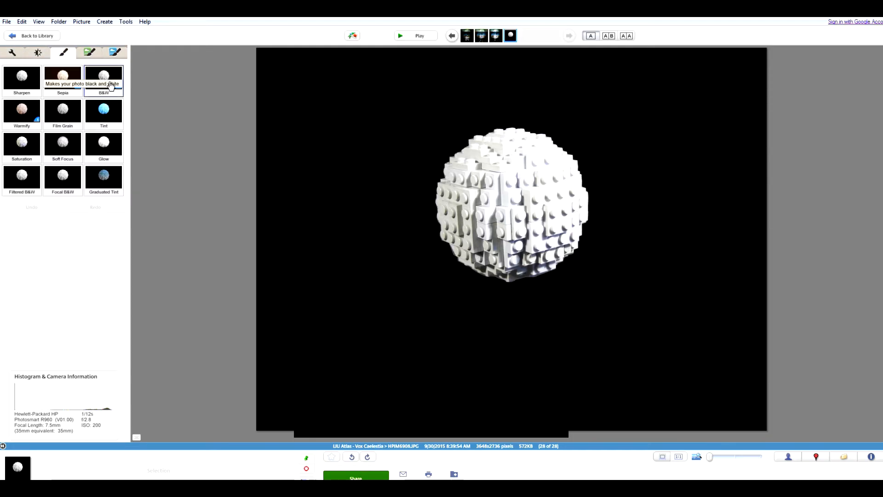
- In Picasa, apply the B&W effect to the sphere photo HPIM6908.JPG and use the automatic lighting correction
{"action": "left_click", "coordinate": [104, 81]}
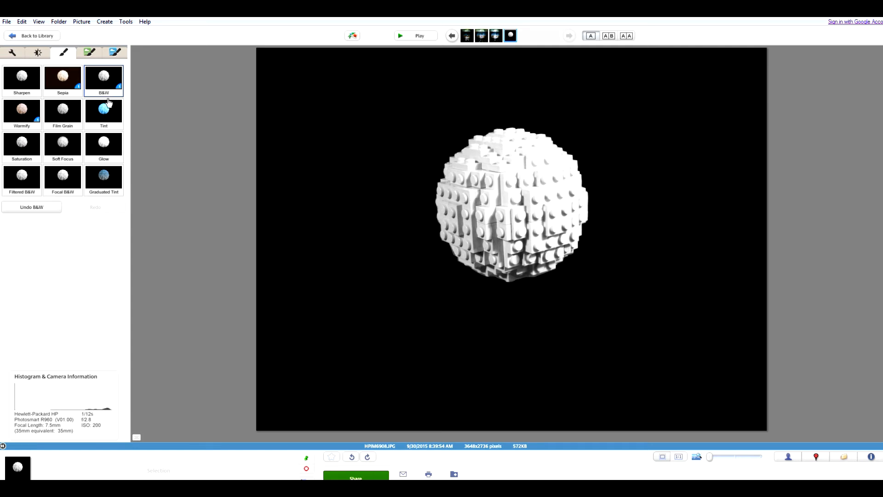
{"action": "left_click", "coordinate": [39, 54]}
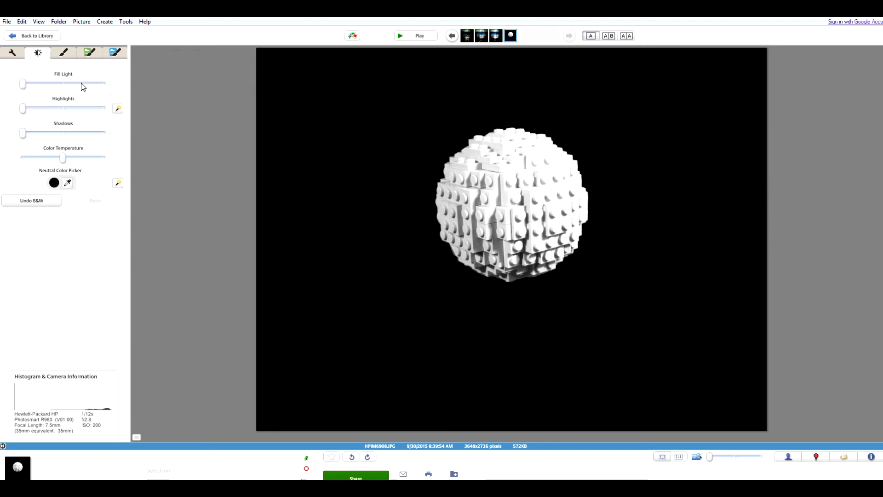
{"action": "left_click", "coordinate": [118, 111]}
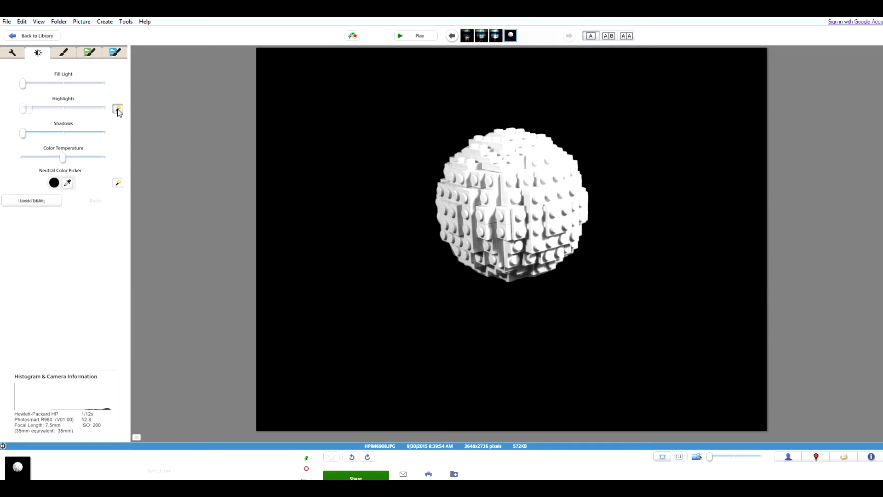
{"action": "left_click", "coordinate": [68, 108]}
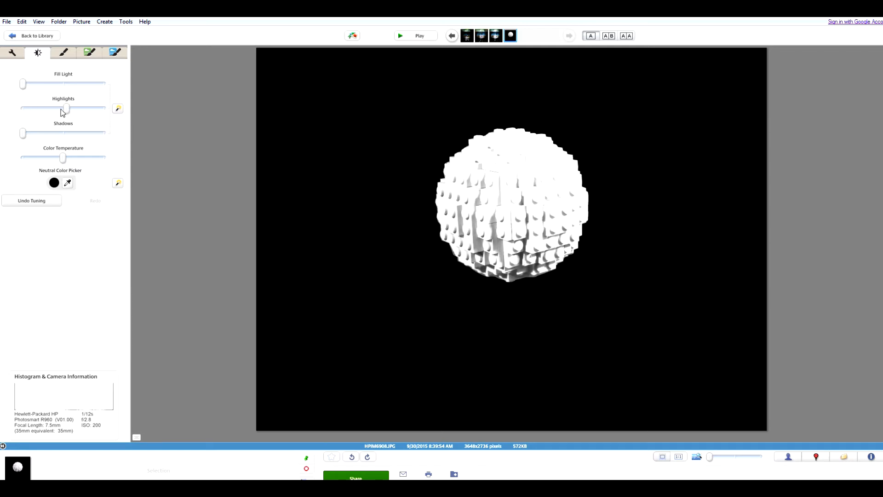
{"action": "left_click", "coordinate": [48, 109]}
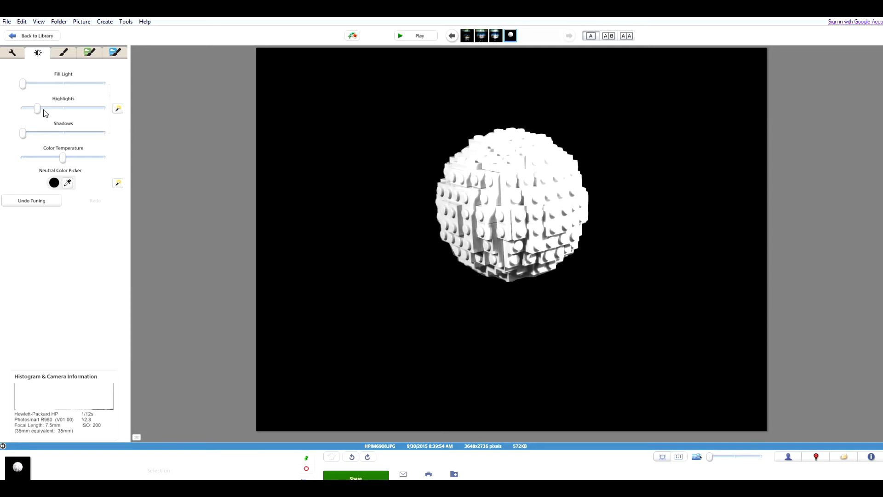
{"action": "left_click", "coordinate": [116, 111]}
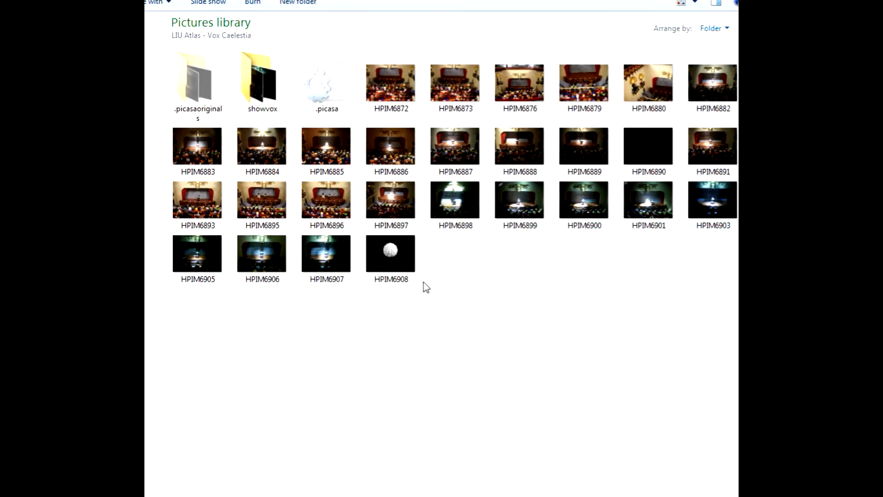
- In the Pictures library folder, duplicate the sphere photo HPIM6908 and rename the copy as a
{"action": "right_click", "coordinate": [397, 259]}
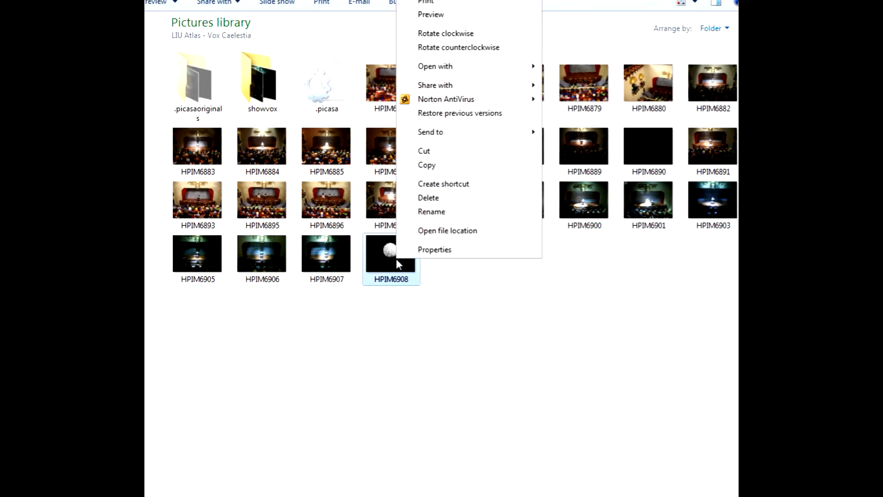
{"action": "left_click", "coordinate": [442, 167]}
{"action": "right_click", "coordinate": [471, 286]}
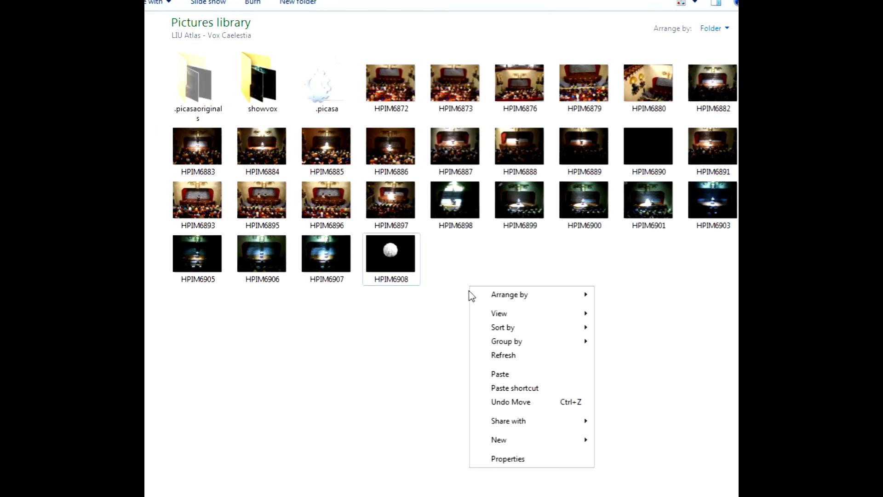
{"action": "left_click", "coordinate": [503, 372]}
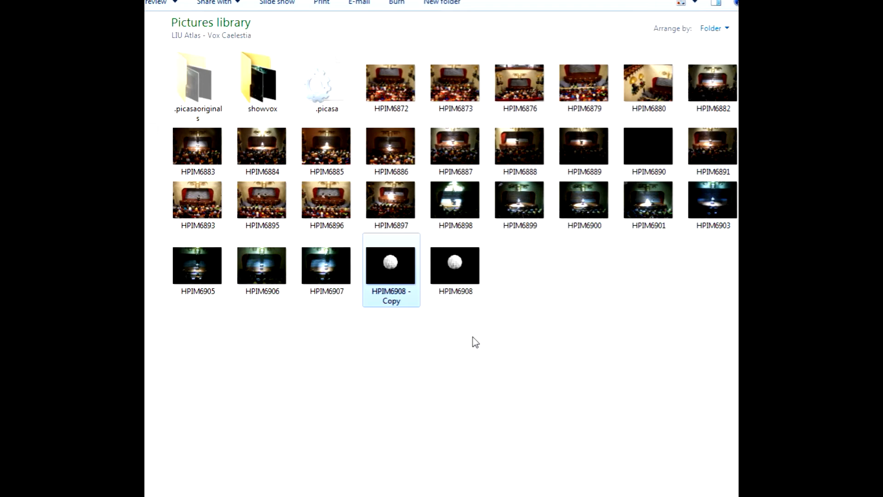
{"action": "left_click", "coordinate": [397, 302]}
{"action": "type", "text": "a"}
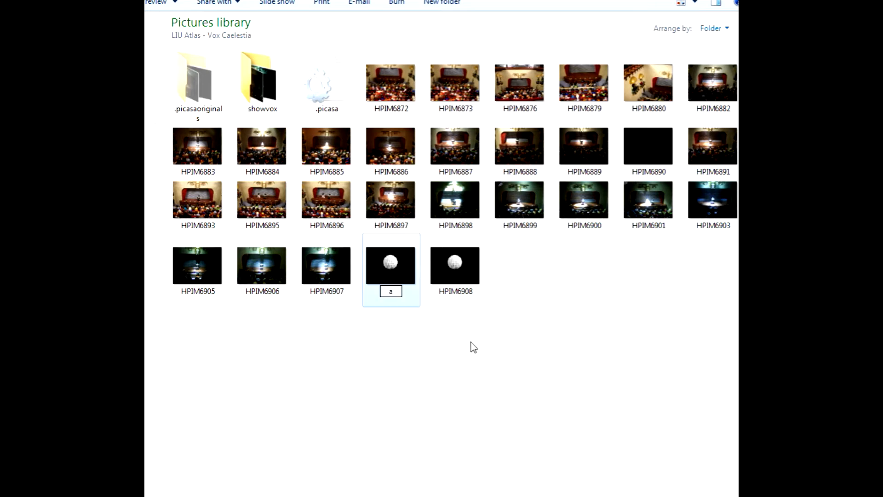
{"action": "key", "text": "Return"}
- Rename the original sphere photo HPIM6908 as b
{"action": "left_click", "coordinate": [458, 280]}
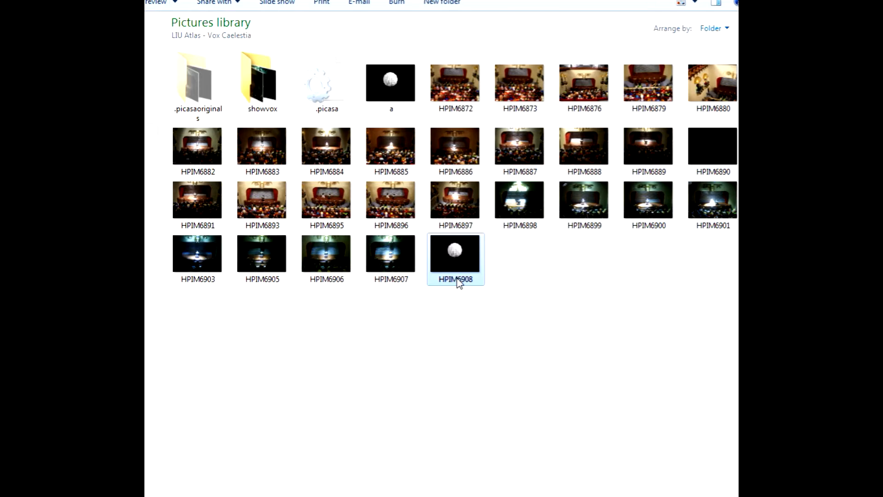
{"action": "left_click", "coordinate": [459, 280]}
{"action": "type", "text": "b"}
{"action": "key", "text": "Return"}
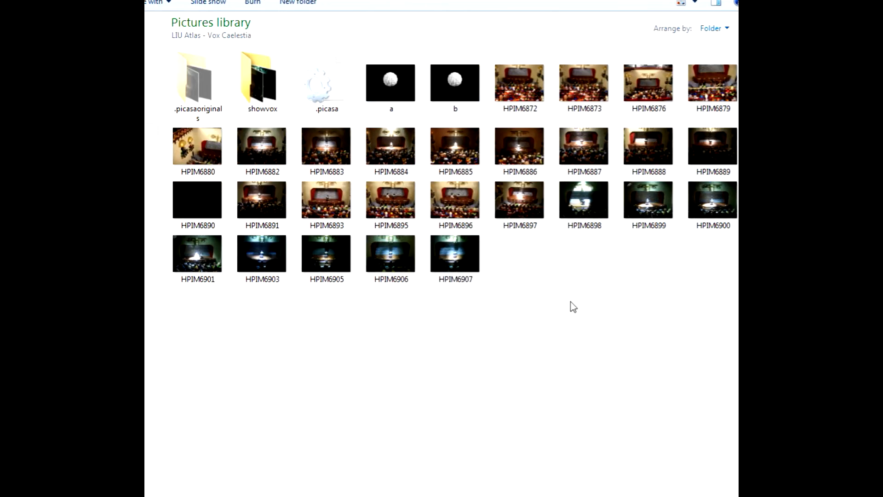
- Duplicate the photo b in the same folder and rename the copy as c
{"action": "right_click", "coordinate": [455, 94]}
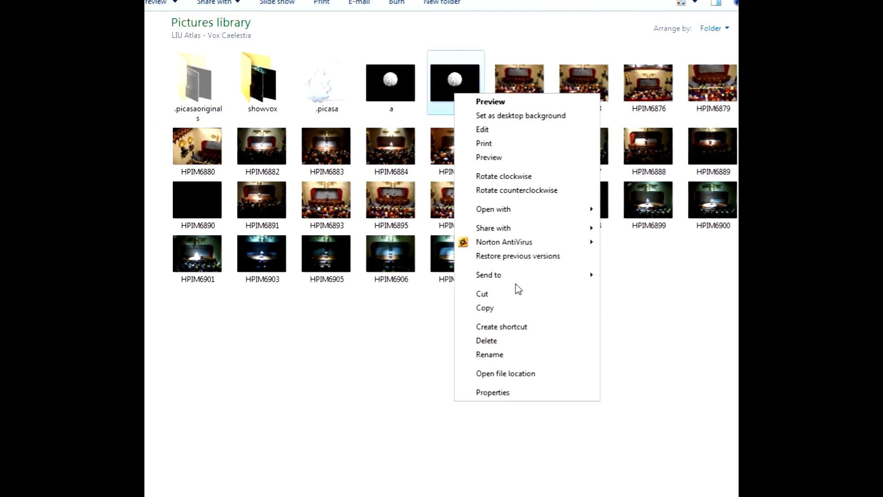
{"action": "left_click", "coordinate": [508, 307]}
{"action": "right_click", "coordinate": [504, 312]}
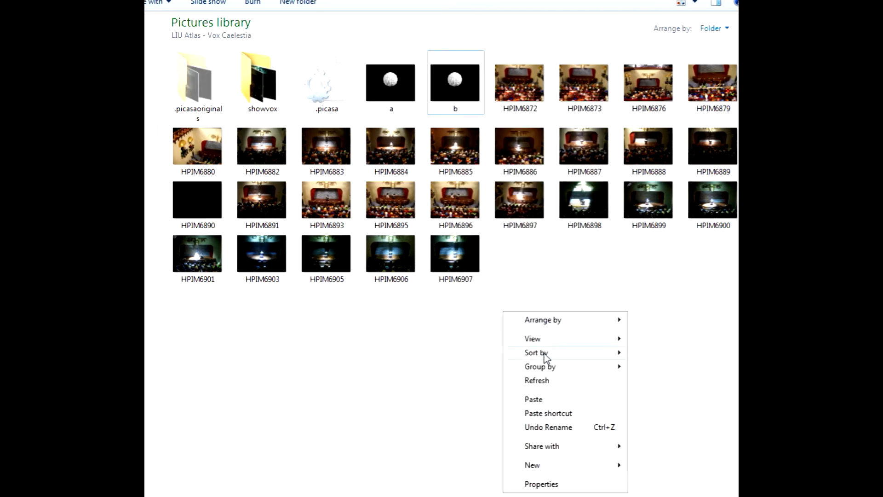
{"action": "left_click", "coordinate": [548, 398]}
{"action": "left_click", "coordinate": [452, 110]}
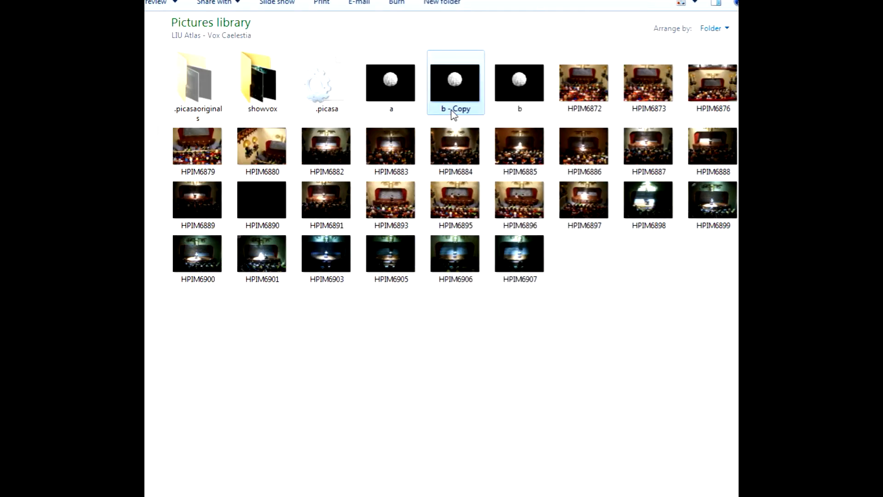
{"action": "type", "text": "c"}
{"action": "key", "text": "Return"}
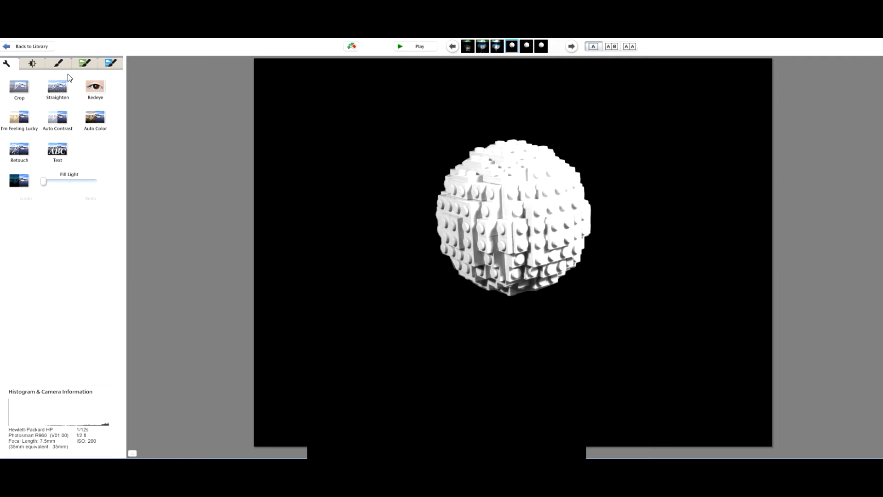
- Start a pale green Graduated Tint that extends below the sphere, with minimum feather and slightly increased shade
{"action": "left_click", "coordinate": [87, 67]}
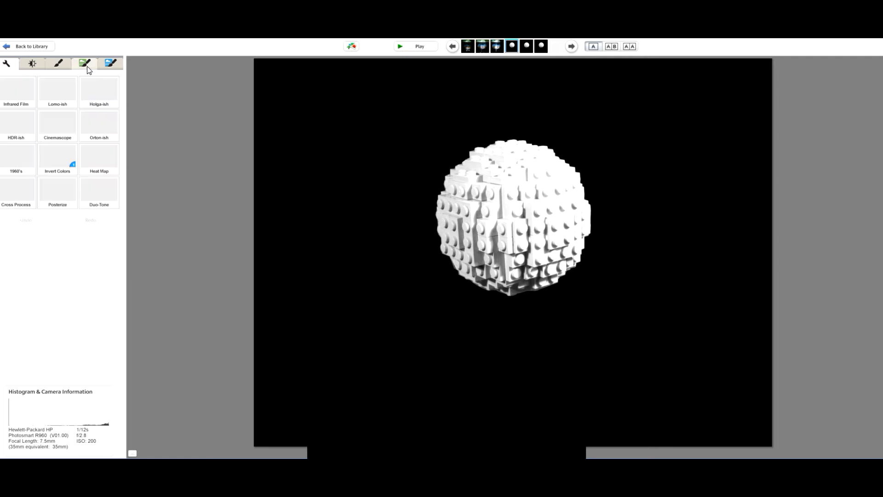
{"action": "left_click", "coordinate": [65, 65]}
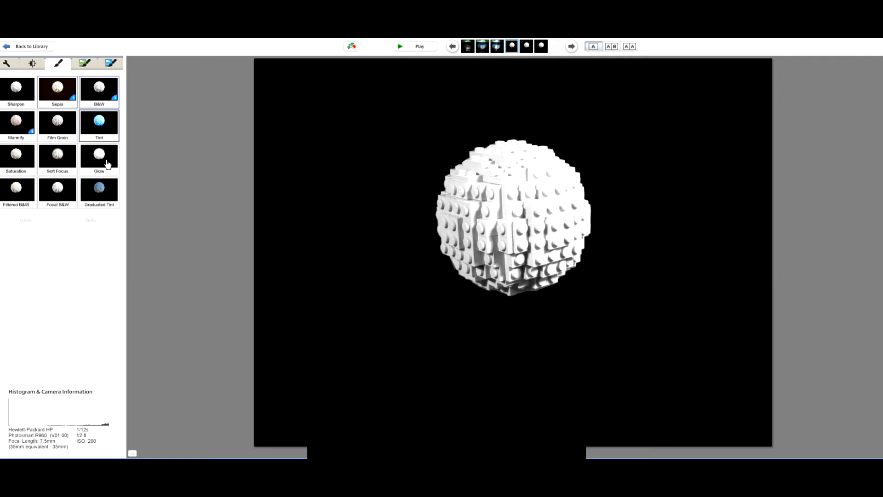
{"action": "left_click", "coordinate": [104, 195]}
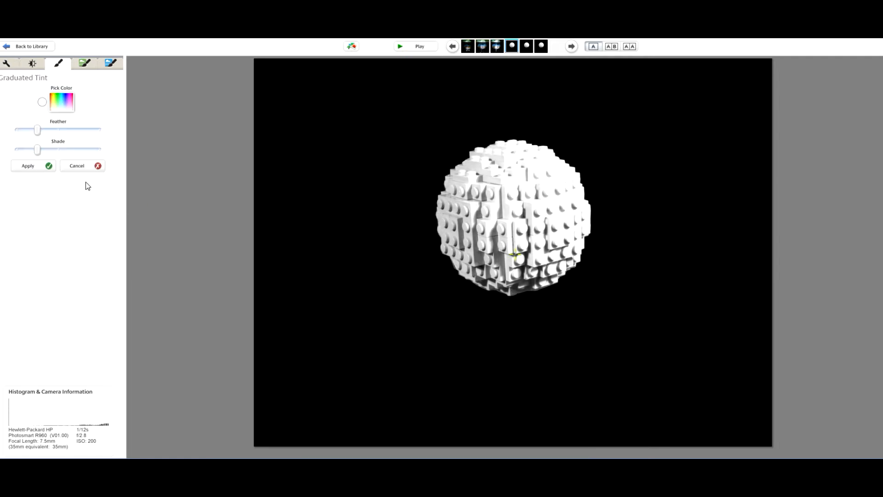
{"action": "left_click", "coordinate": [67, 107]}
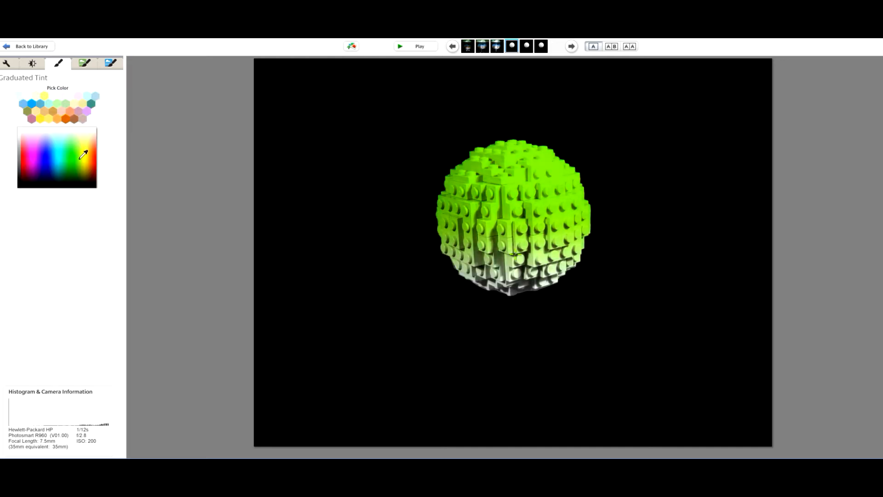
{"action": "left_click", "coordinate": [77, 153]}
{"action": "left_click_drag", "start_coordinate": [511, 263], "coordinate": [516, 406]}
{"action": "mouse_move", "coordinate": [37, 130]}
{"action": "left_mouse_down"}
{"action": "mouse_move", "coordinate": [17, 130]}
{"action": "mouse_move", "coordinate": [24, 150]}
{"action": "mouse_move", "coordinate": [15, 150]}
{"action": "mouse_move", "coordinate": [47, 150]}
{"action": "left_mouse_up"}
- Change the tint colour to olive green, apply the Graduated Tint and save the photo
{"action": "left_click", "coordinate": [65, 104]}
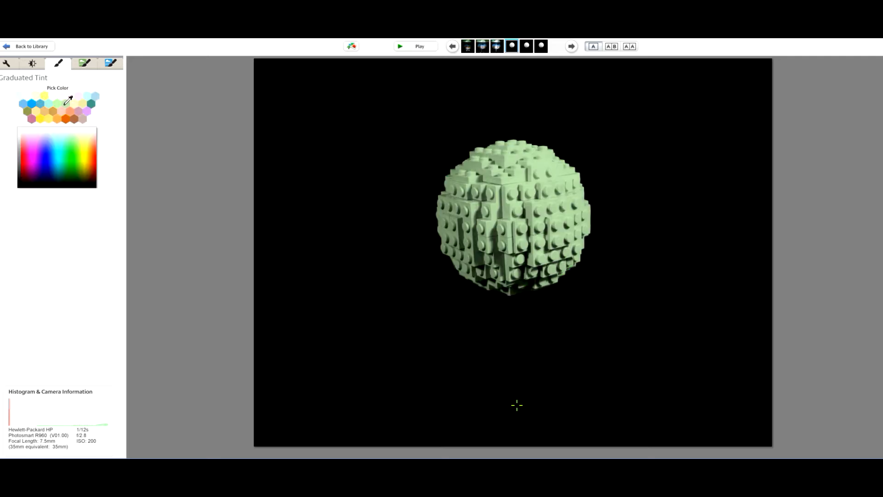
{"action": "left_click", "coordinate": [29, 113]}
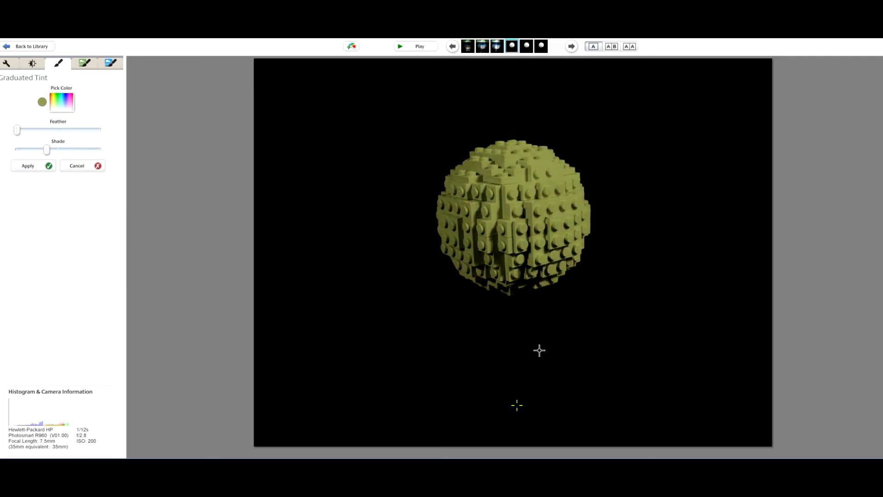
{"action": "mouse_move", "coordinate": [518, 407]}
{"action": "left_mouse_down"}
{"action": "mouse_move", "coordinate": [522, 412]}
{"action": "mouse_move", "coordinate": [520, 404]}
{"action": "left_mouse_up"}
{"action": "left_click", "coordinate": [40, 167]}
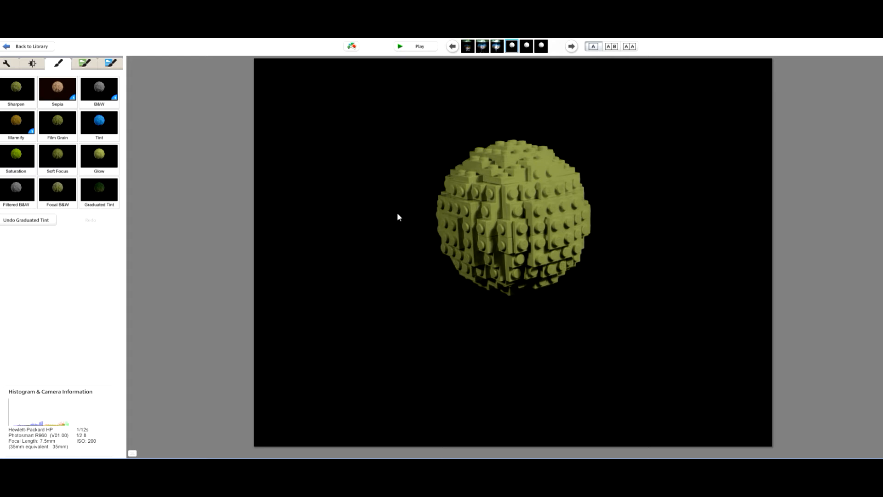
{"action": "left_click", "coordinate": [2, 37]}
{"action": "left_click", "coordinate": [33, 146]}
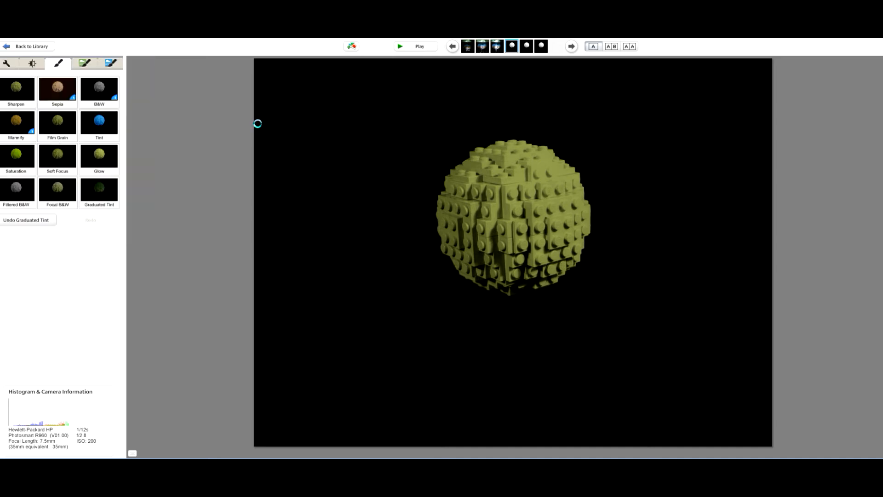
- Apply a brown Graduated Tint over the whole sphere in the next photo, with slightly reduced shade, and save the photo
{"action": "left_click", "coordinate": [572, 46]}
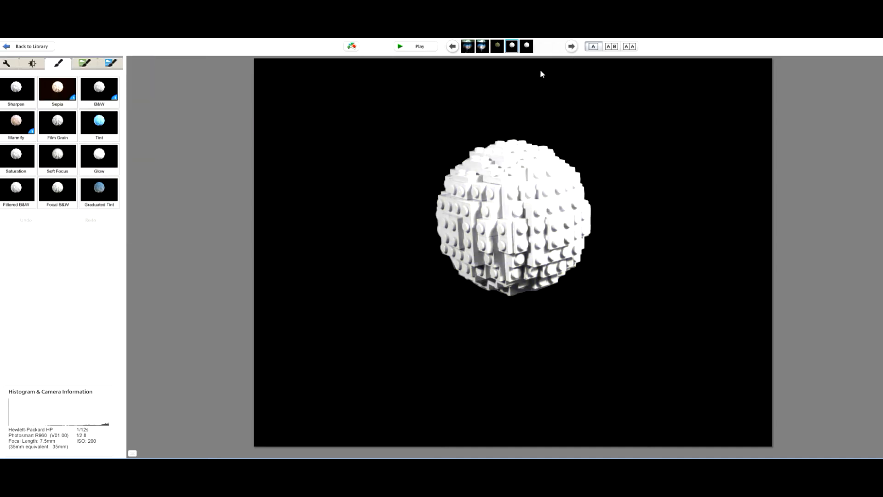
{"action": "left_click", "coordinate": [99, 191]}
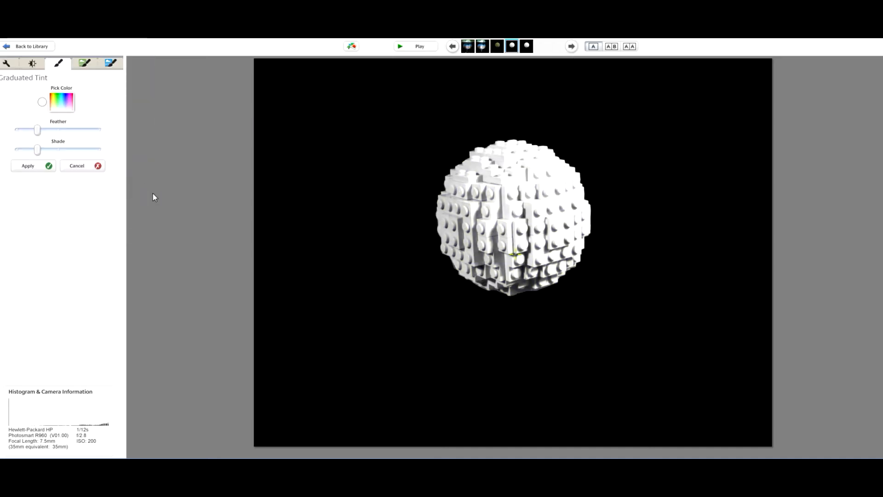
{"action": "left_click", "coordinate": [67, 110]}
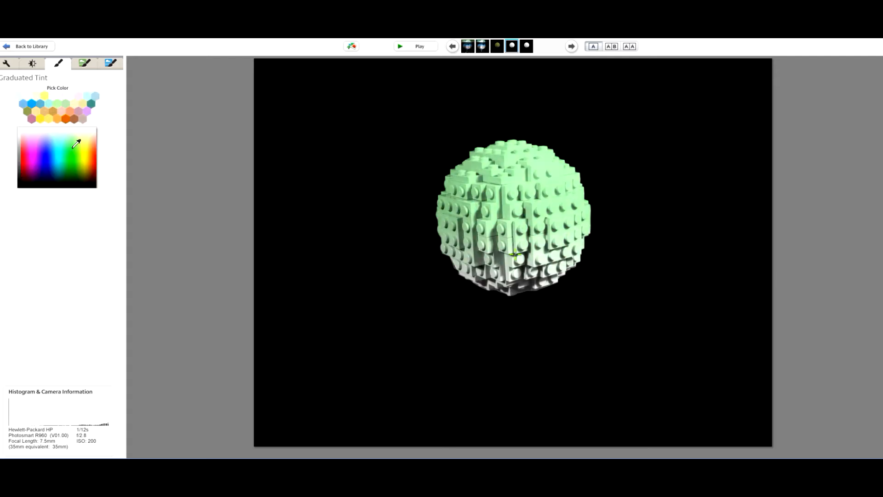
{"action": "left_click", "coordinate": [78, 116]}
{"action": "left_click_drag", "start_coordinate": [515, 256], "coordinate": [545, 415]}
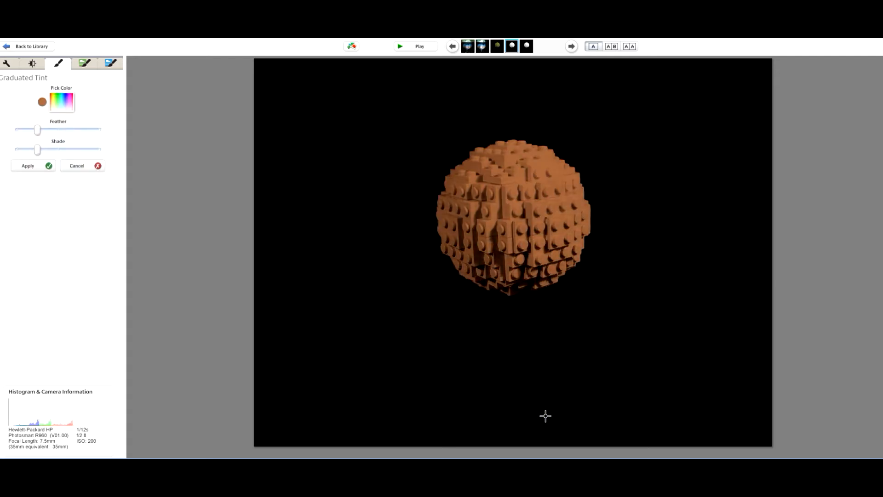
{"action": "mouse_move", "coordinate": [37, 150]}
{"action": "left_mouse_down"}
{"action": "mouse_move", "coordinate": [17, 150]}
{"action": "mouse_move", "coordinate": [14, 138]}
{"action": "mouse_move", "coordinate": [33, 150]}
{"action": "left_mouse_up"}
{"action": "left_click", "coordinate": [40, 167]}
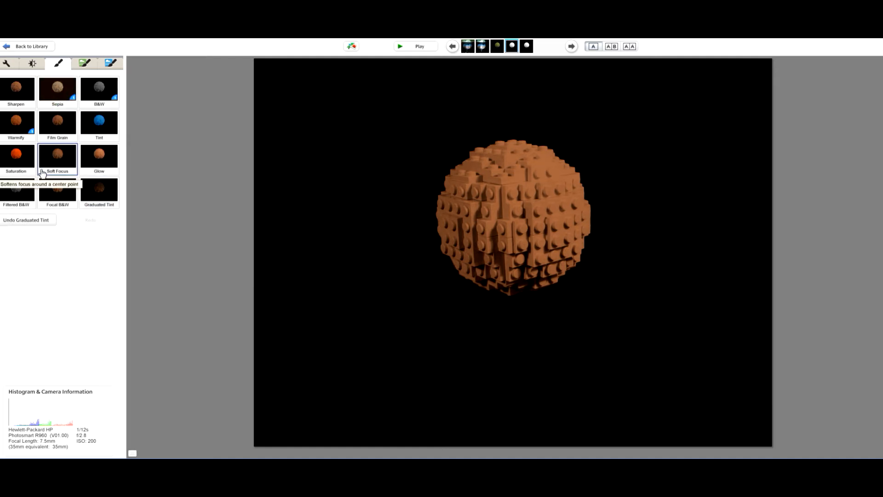
{"action": "left_click", "coordinate": [4, 35]}
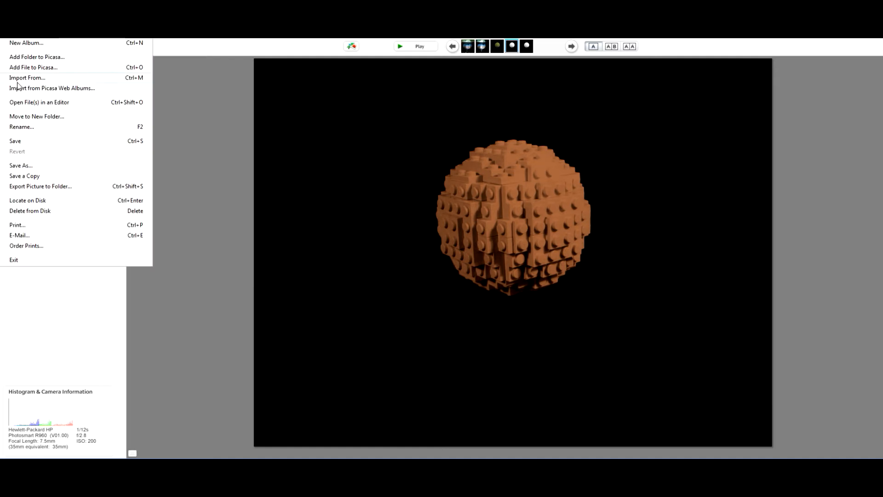
{"action": "left_click", "coordinate": [25, 140]}
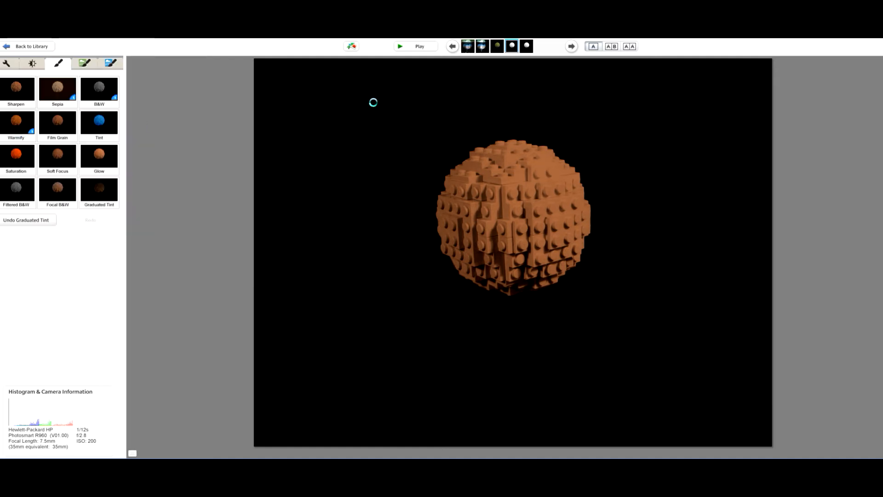
- Apply a golden-orange Graduated Tint over the whole sphere in the last photo, with less feather and shade
{"action": "left_click", "coordinate": [571, 46]}
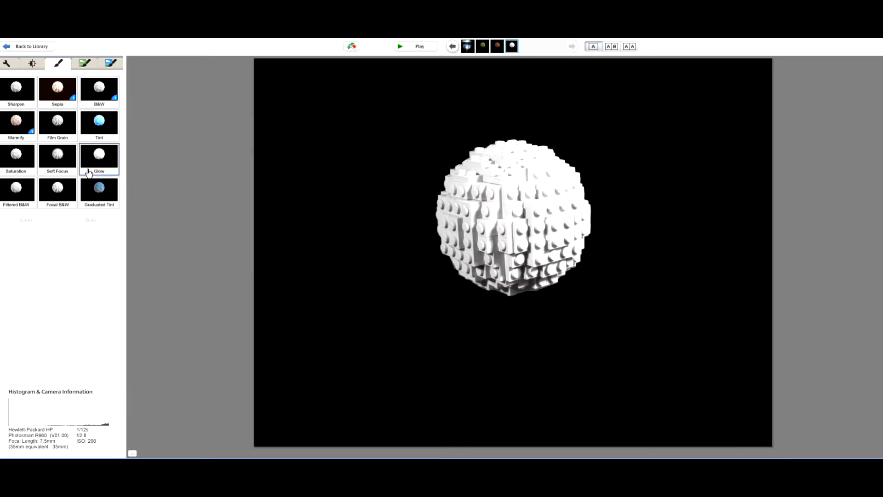
{"action": "left_click", "coordinate": [93, 199]}
{"action": "left_click", "coordinate": [59, 97]}
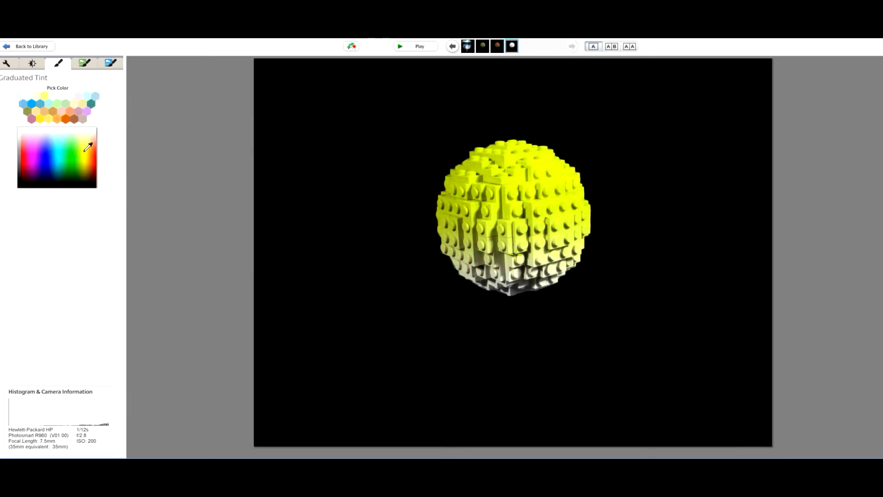
{"action": "left_click", "coordinate": [56, 107]}
{"action": "left_click_drag", "start_coordinate": [522, 258], "coordinate": [520, 385]}
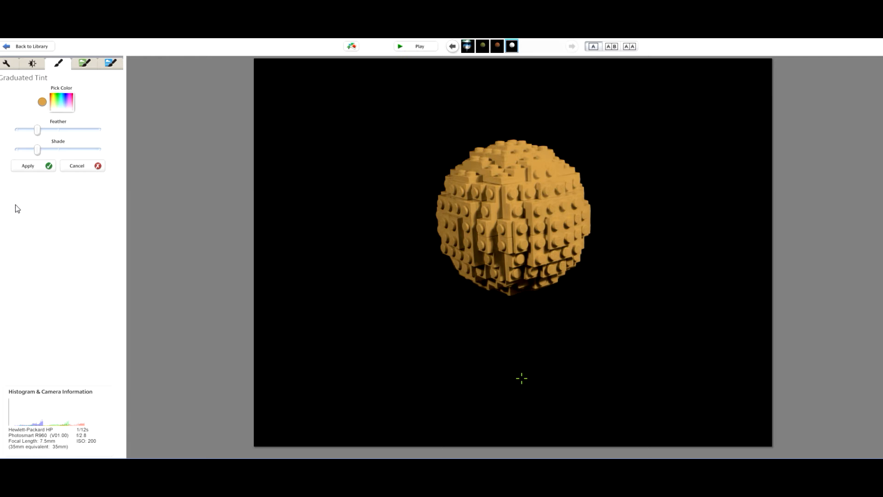
{"action": "left_click", "coordinate": [18, 131]}
{"action": "left_click", "coordinate": [27, 150]}
{"action": "left_click", "coordinate": [30, 165]}
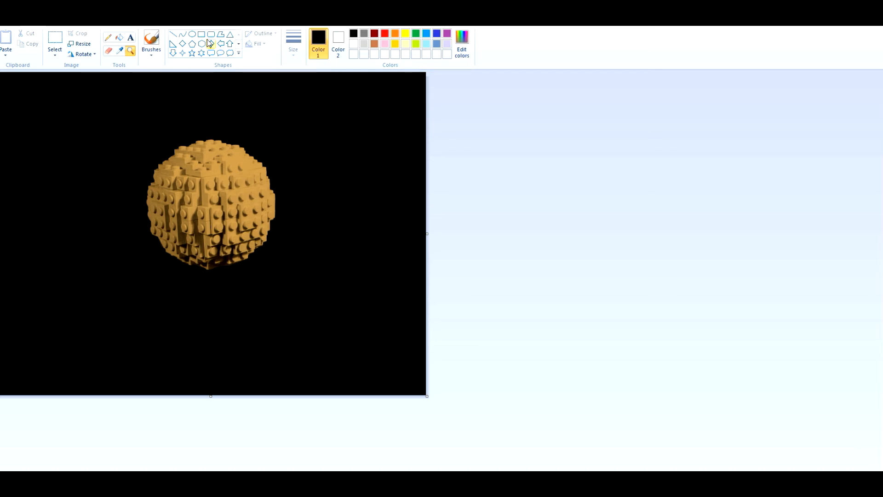
- In Paint, draw a white polygon with solid fill over the lower-left edge of the orange sphere and the black background beside it
{"action": "left_click", "coordinate": [192, 35]}
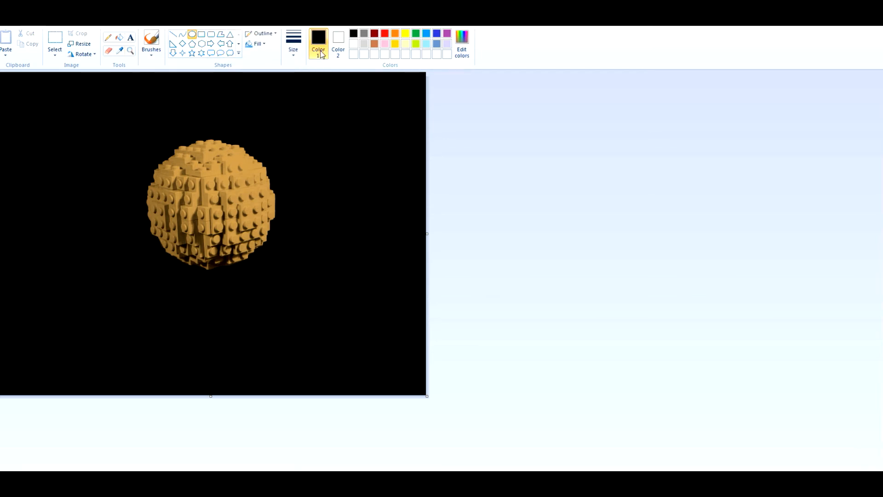
{"action": "left_click", "coordinate": [354, 45]}
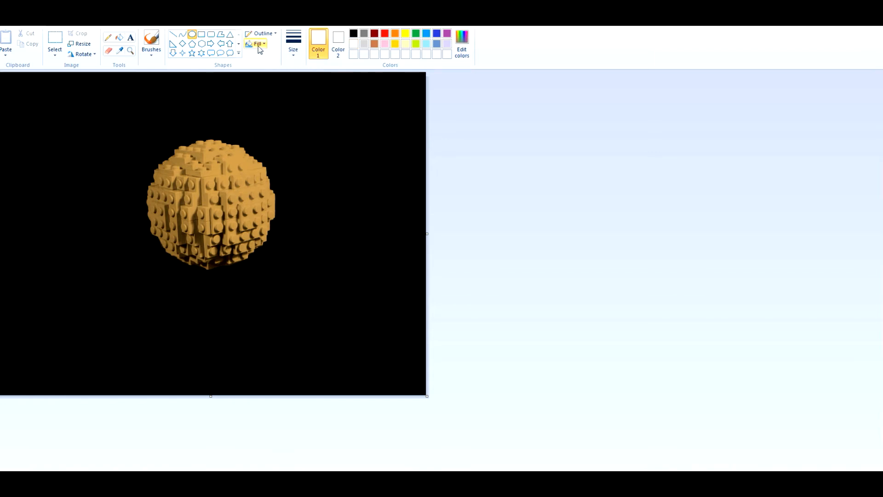
{"action": "left_click", "coordinate": [258, 45]}
{"action": "left_click", "coordinate": [276, 69]}
{"action": "left_click", "coordinate": [219, 37]}
{"action": "left_click_drag", "start_coordinate": [139, 242], "coordinate": [169, 233]}
{"action": "left_click", "coordinate": [198, 248]}
{"action": "left_click", "coordinate": [214, 269]}
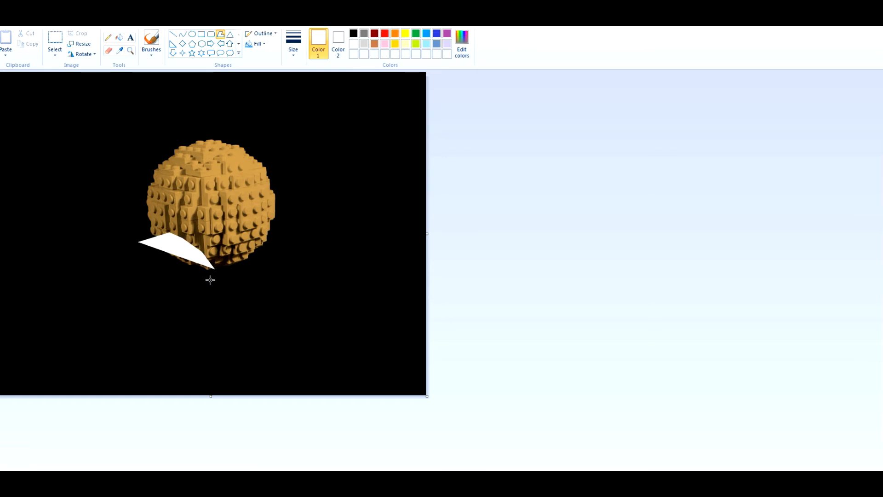
{"action": "left_click", "coordinate": [204, 288]}
{"action": "double_click", "coordinate": [132, 291]}
{"action": "double_click", "coordinate": [109, 262]}
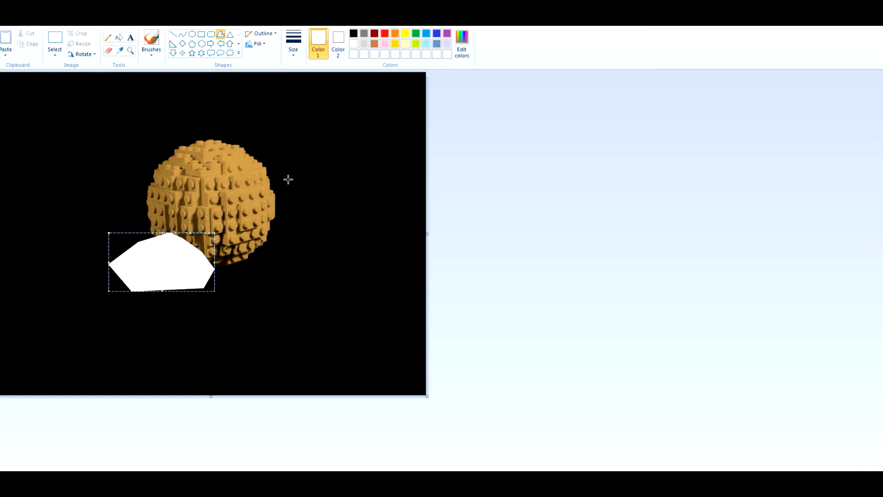
- Draw a second solid white polygon over the lower-right edge of the sphere
{"action": "left_click_drag", "start_coordinate": [293, 205], "coordinate": [263, 221]}
{"action": "left_click", "coordinate": [258, 242]}
{"action": "left_click", "coordinate": [268, 256]}
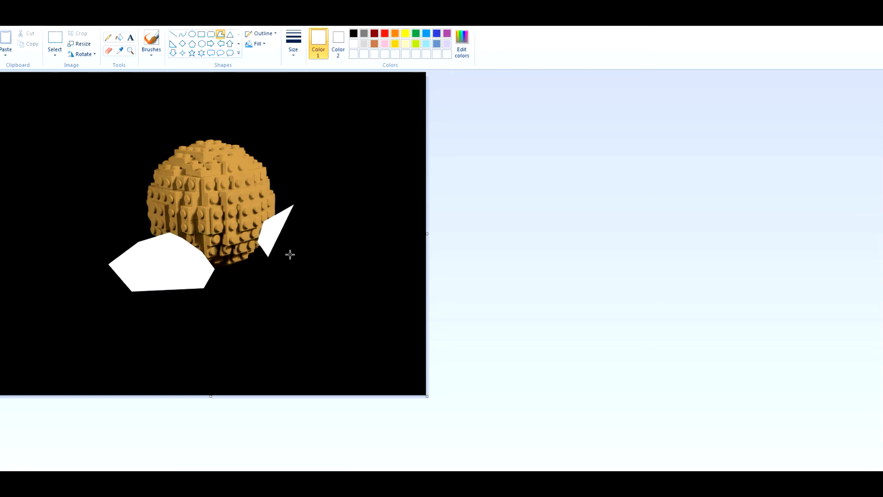
{"action": "left_click", "coordinate": [303, 240]}
{"action": "double_click", "coordinate": [305, 215]}
- Draw a third solid white polygon over the upper-left edge of the sphere, then select the whole image
{"action": "left_click_drag", "start_coordinate": [127, 153], "coordinate": [172, 160]}
{"action": "left_click", "coordinate": [211, 148]}
{"action": "left_click", "coordinate": [215, 134]}
{"action": "left_click", "coordinate": [205, 118]}
{"action": "left_click", "coordinate": [197, 121]}
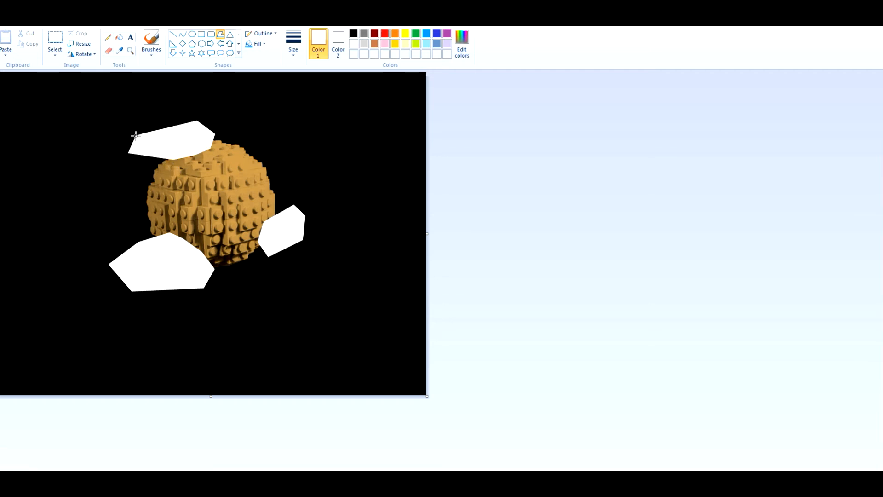
{"action": "key", "text": "ctrl+a"}
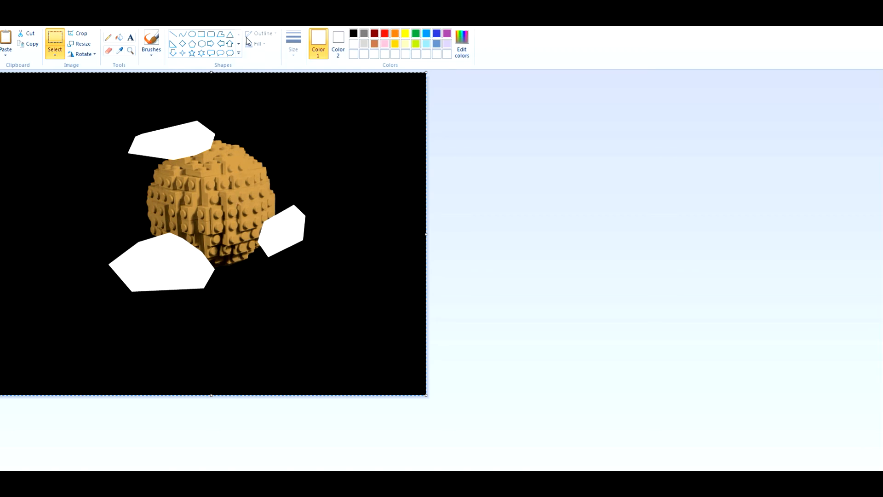
- Airbrush white at the largest brush size along the edges where the three polygons overlap the sphere, softening each boundary
{"action": "left_click", "coordinate": [153, 61]}
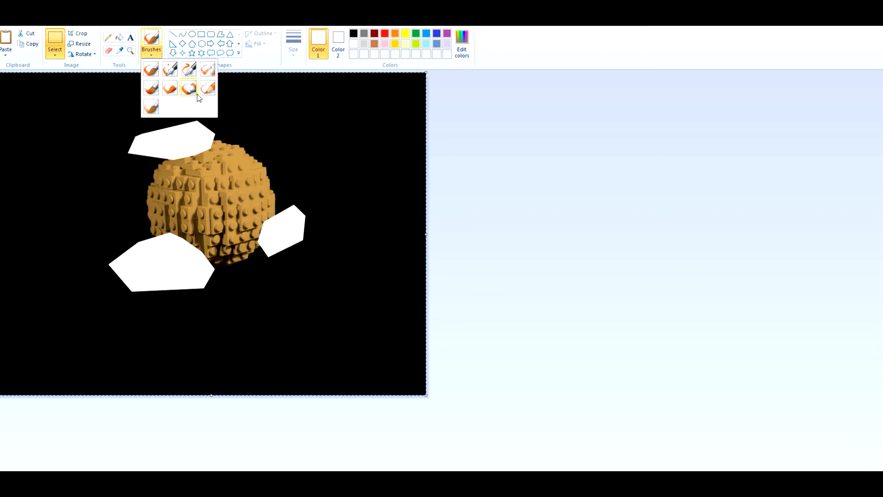
{"action": "left_click", "coordinate": [206, 75]}
{"action": "left_click", "coordinate": [302, 57]}
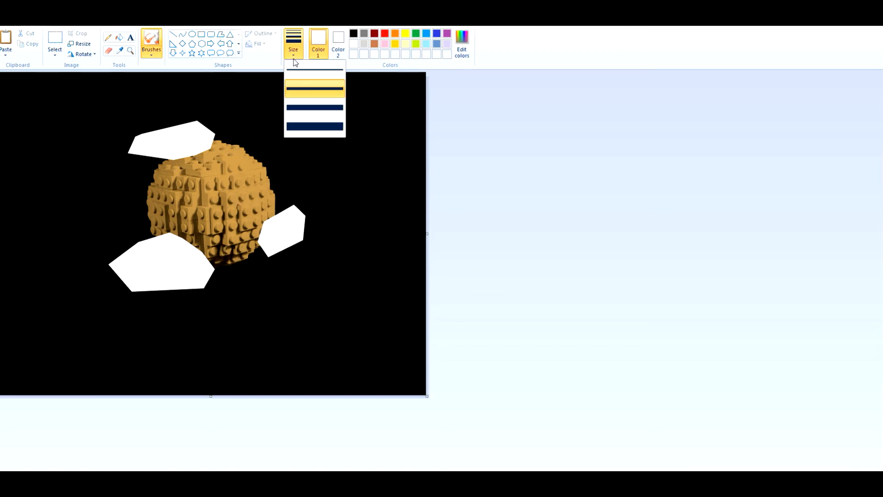
{"action": "left_click", "coordinate": [303, 126]}
{"action": "left_click", "coordinate": [130, 52]}
{"action": "left_click", "coordinate": [214, 229]}
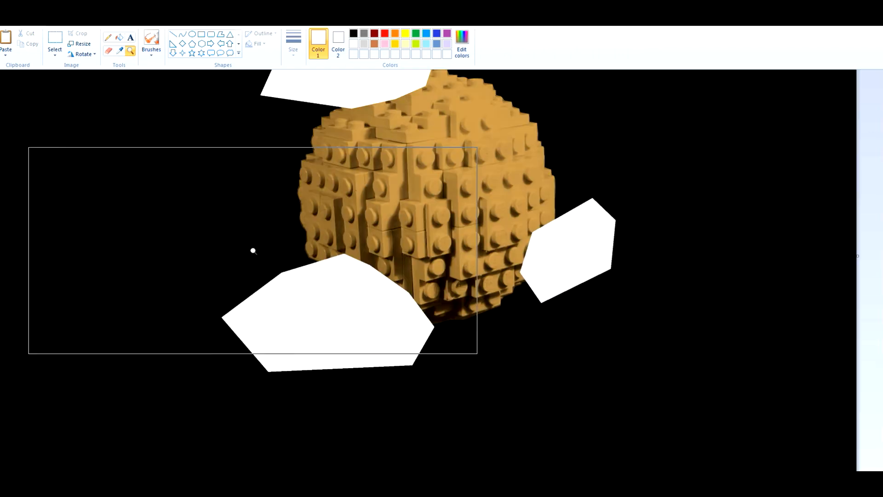
{"action": "left_click", "coordinate": [253, 251]}
{"action": "left_click", "coordinate": [679, 314]}
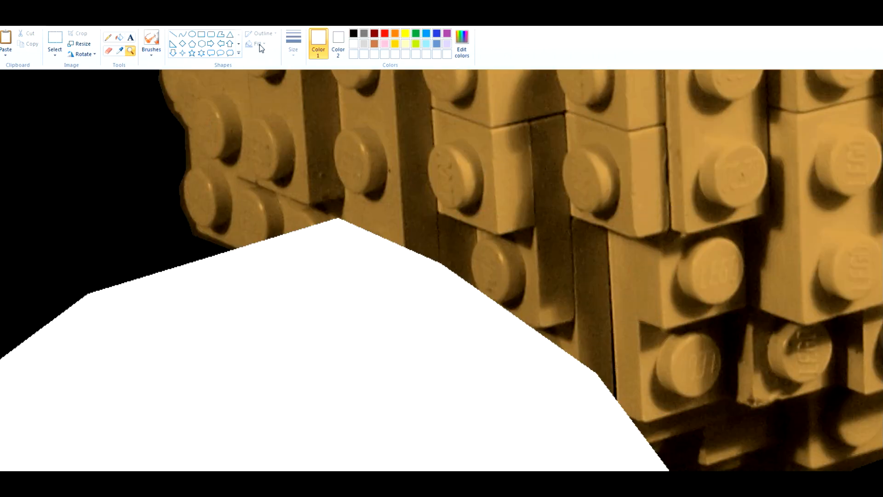
{"action": "left_click", "coordinate": [151, 42]}
{"action": "mouse_move", "coordinate": [261, 249]}
{"action": "left_mouse_down"}
{"action": "mouse_move", "coordinate": [260, 233]}
{"action": "mouse_move", "coordinate": [361, 223]}
{"action": "mouse_move", "coordinate": [462, 272]}
{"action": "mouse_move", "coordinate": [614, 375]}
{"action": "mouse_move", "coordinate": [455, 274]}
{"action": "mouse_move", "coordinate": [249, 234]}
{"action": "mouse_move", "coordinate": [218, 248]}
{"action": "mouse_move", "coordinate": [426, 252]}
{"action": "mouse_move", "coordinate": [566, 322]}
{"action": "mouse_move", "coordinate": [639, 405]}
{"action": "mouse_move", "coordinate": [552, 324]}
{"action": "mouse_move", "coordinate": [490, 289]}
{"action": "left_mouse_up"}
{"action": "scroll", "coordinate": [568, 300], "scroll_direction": "down", "scroll_amount": 3}
{"action": "mouse_move", "coordinate": [669, 232]}
{"action": "left_mouse_down"}
{"action": "mouse_move", "coordinate": [691, 302]}
{"action": "mouse_move", "coordinate": [656, 220]}
{"action": "mouse_move", "coordinate": [635, 209]}
{"action": "mouse_move", "coordinate": [605, 166]}
{"action": "mouse_move", "coordinate": [517, 113]}
{"action": "left_mouse_up"}
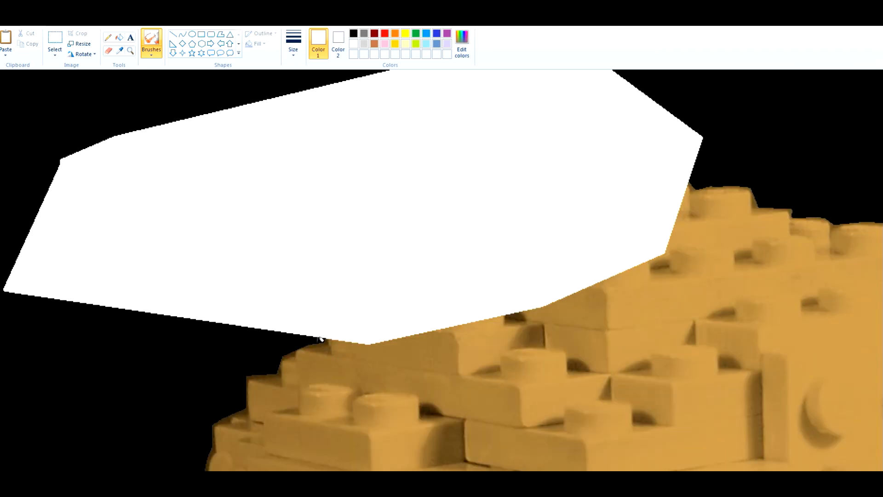
{"action": "mouse_move", "coordinate": [321, 339]}
{"action": "left_mouse_down"}
{"action": "mouse_move", "coordinate": [368, 348]}
{"action": "mouse_move", "coordinate": [604, 282]}
{"action": "mouse_move", "coordinate": [672, 239]}
{"action": "mouse_move", "coordinate": [699, 182]}
{"action": "mouse_move", "coordinate": [653, 262]}
{"action": "mouse_move", "coordinate": [441, 334]}
{"action": "mouse_move", "coordinate": [349, 350]}
{"action": "mouse_move", "coordinate": [312, 324]}
{"action": "left_mouse_up"}
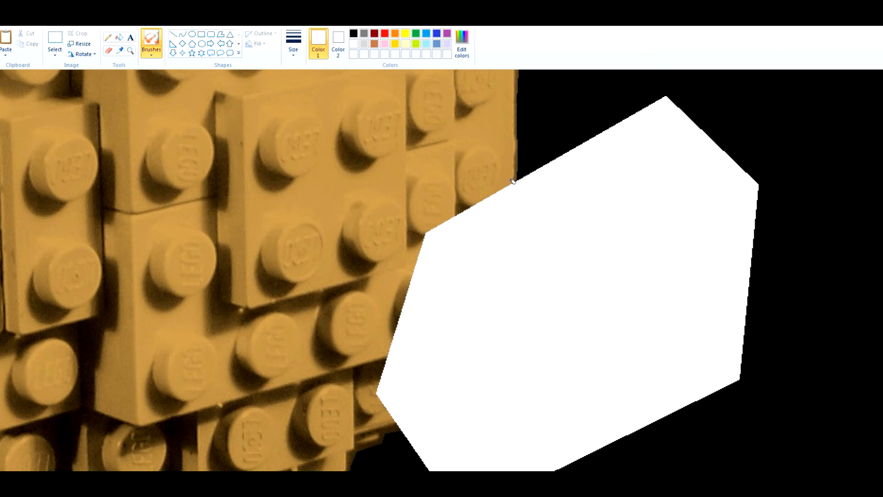
{"action": "mouse_move", "coordinate": [513, 181]}
{"action": "left_mouse_down"}
{"action": "mouse_move", "coordinate": [456, 210]}
{"action": "mouse_move", "coordinate": [403, 284]}
{"action": "mouse_move", "coordinate": [383, 369]}
{"action": "mouse_move", "coordinate": [402, 431]}
{"action": "mouse_move", "coordinate": [389, 333]}
{"action": "mouse_move", "coordinate": [409, 275]}
{"action": "mouse_move", "coordinate": [440, 221]}
{"action": "mouse_move", "coordinate": [519, 175]}
{"action": "mouse_move", "coordinate": [489, 176]}
{"action": "mouse_move", "coordinate": [439, 201]}
{"action": "mouse_move", "coordinate": [406, 252]}
{"action": "mouse_move", "coordinate": [389, 309]}
{"action": "mouse_move", "coordinate": [395, 429]}
{"action": "mouse_move", "coordinate": [383, 396]}
{"action": "mouse_move", "coordinate": [398, 288]}
{"action": "mouse_move", "coordinate": [430, 239]}
{"action": "mouse_move", "coordinate": [535, 142]}
{"action": "mouse_move", "coordinate": [513, 145]}
{"action": "mouse_move", "coordinate": [444, 197]}
{"action": "left_mouse_up"}
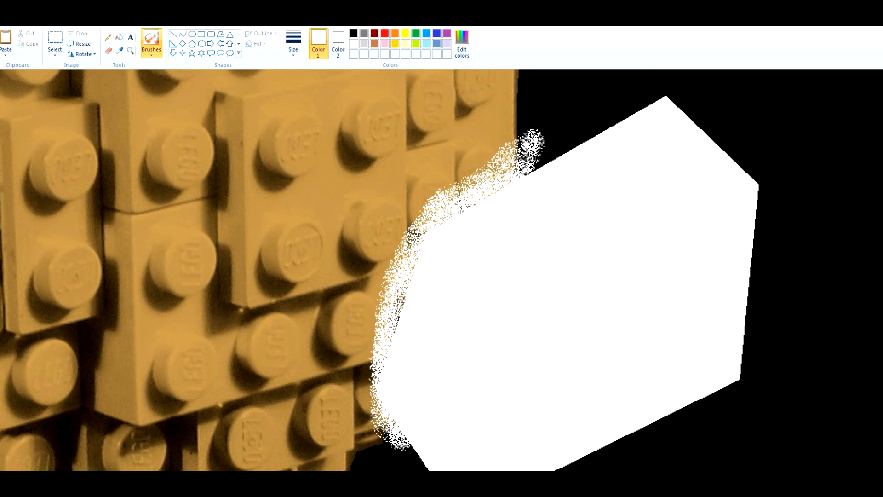
- Copy the entire masked orange sphere image and paste it over the sphere in the reddish-brown image
{"action": "left_click", "coordinate": [130, 50]}
{"action": "right_click", "coordinate": [152, 118]}
{"action": "right_click", "coordinate": [152, 118]}
{"action": "right_click", "coordinate": [309, 151]}
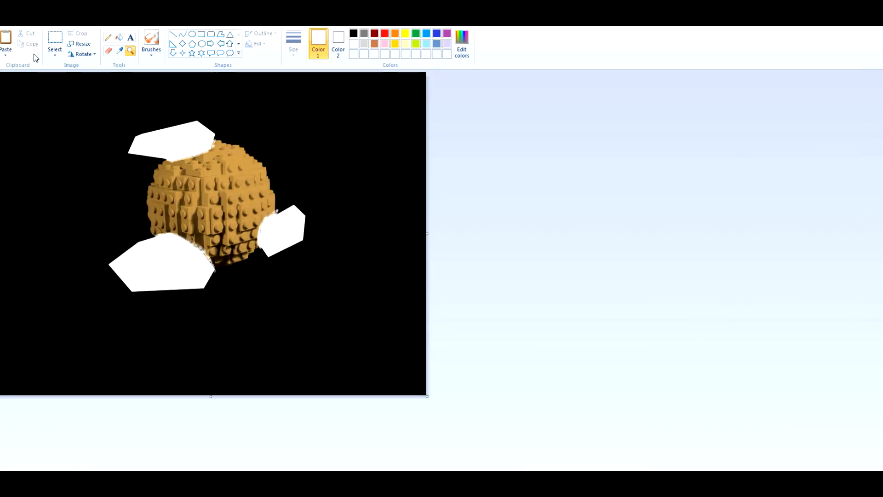
{"action": "left_click", "coordinate": [60, 55]}
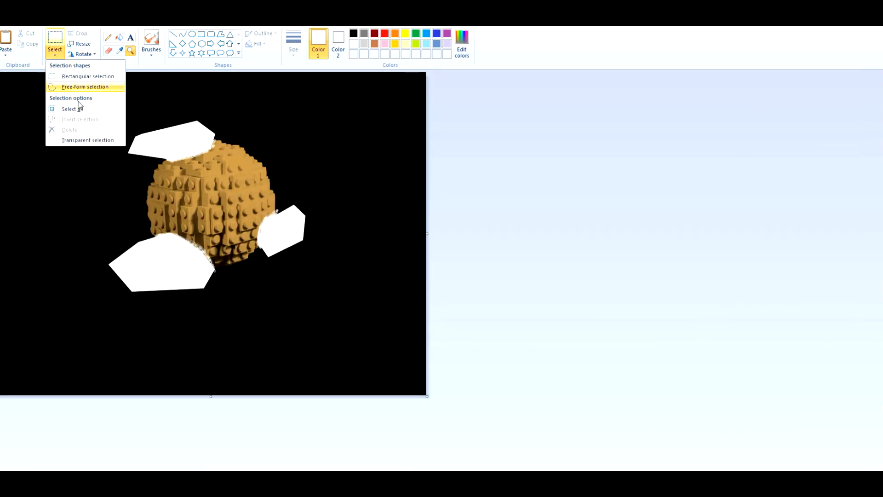
{"action": "left_click", "coordinate": [89, 110]}
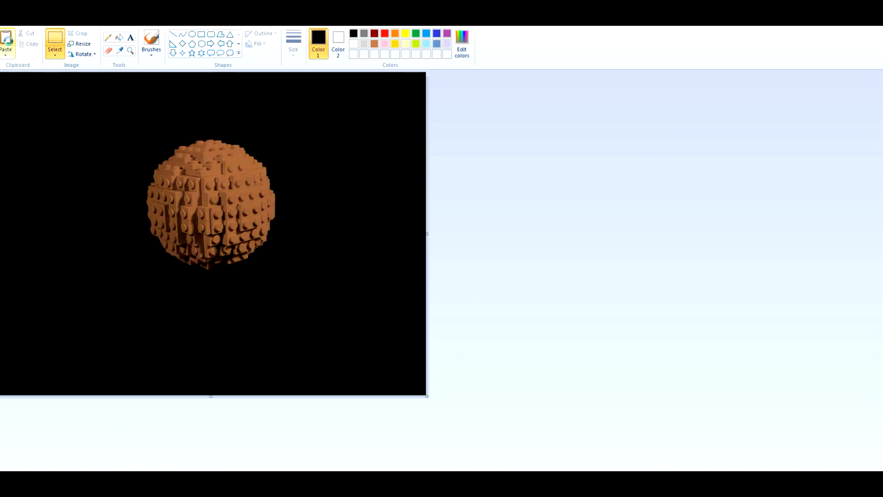
{"action": "left_click", "coordinate": [8, 41]}
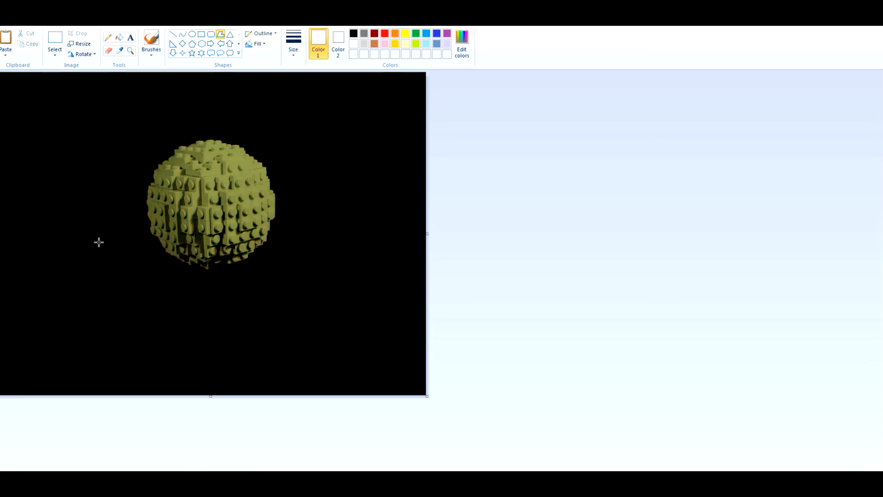
- Draw a white polygon with solid fill over the lower part of the green sphere and the black background beneath it
{"action": "left_click_drag", "start_coordinate": [98, 240], "coordinate": [239, 228]}
{"action": "left_click", "coordinate": [265, 240]}
{"action": "left_click", "coordinate": [274, 277]}
{"action": "left_click", "coordinate": [210, 291]}
{"action": "left_click", "coordinate": [145, 278]}
{"action": "left_click", "coordinate": [114, 262]}
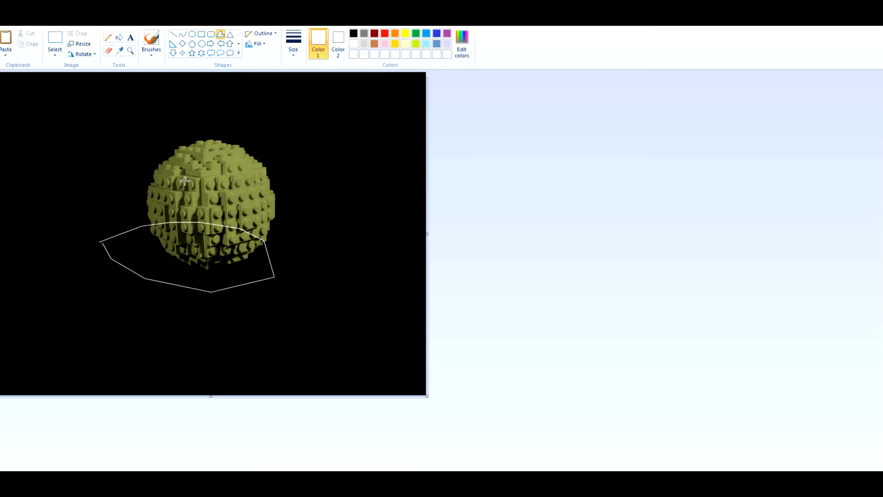
{"action": "left_click", "coordinate": [257, 44]}
{"action": "left_click", "coordinate": [272, 67]}
{"action": "left_click", "coordinate": [99, 236]}
{"action": "left_click", "coordinate": [96, 170]}
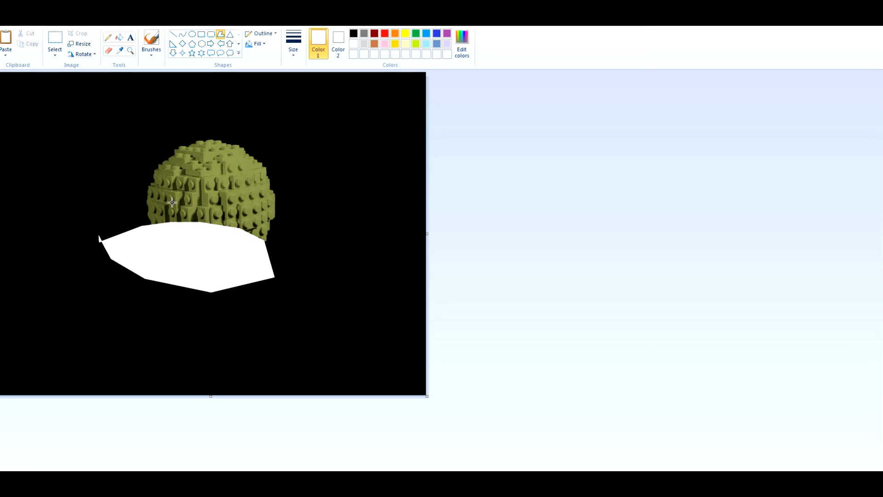
- Draw a second solid white polygon over the top and upper-left part of the green sphere
{"action": "left_click_drag", "start_coordinate": [141, 166], "coordinate": [184, 197]}
{"action": "left_click", "coordinate": [196, 195]}
{"action": "left_click", "coordinate": [211, 182]}
{"action": "left_click", "coordinate": [223, 166]}
{"action": "left_click", "coordinate": [230, 156]}
{"action": "left_click", "coordinate": [258, 154]}
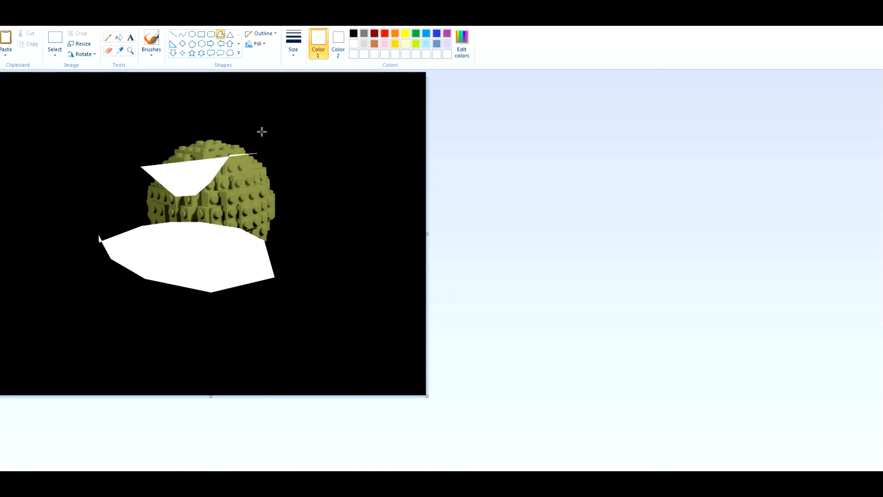
{"action": "left_click", "coordinate": [259, 127]}
{"action": "left_click", "coordinate": [216, 114]}
{"action": "left_click", "coordinate": [172, 119]}
{"action": "double_click", "coordinate": [145, 139]}
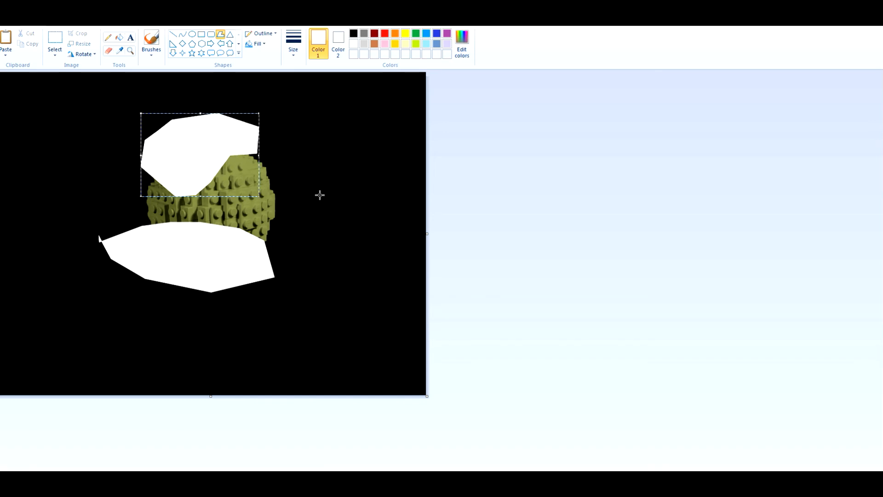
- Draw a third solid white polygon over the right side of the green sphere, leaving green bands between the three polygons
{"action": "left_click_drag", "start_coordinate": [295, 169], "coordinate": [256, 179]}
{"action": "left_click", "coordinate": [235, 182]}
{"action": "left_click", "coordinate": [222, 200]}
{"action": "left_click", "coordinate": [233, 209]}
{"action": "left_click", "coordinate": [252, 218]}
{"action": "left_click", "coordinate": [262, 224]}
{"action": "left_click", "coordinate": [277, 227]}
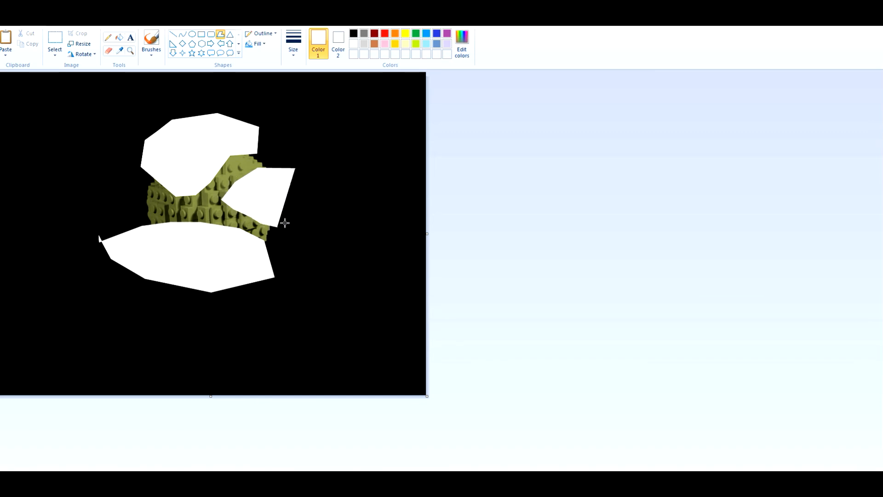
{"action": "left_click", "coordinate": [293, 221]}
{"action": "left_click", "coordinate": [302, 209]}
{"action": "left_click", "coordinate": [306, 187]}
{"action": "left_click", "coordinate": [306, 178]}
{"action": "left_click", "coordinate": [296, 168]}
{"action": "left_click", "coordinate": [293, 162]}
- Airbrush white along the edges where the three polygons meet the green bricks to soften each boundary
{"action": "left_click", "coordinate": [131, 50]}
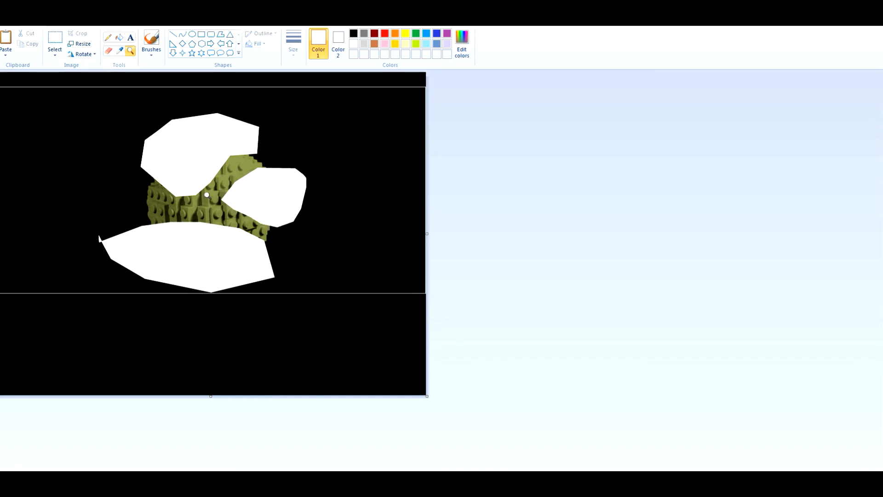
{"action": "left_click", "coordinate": [99, 238]}
{"action": "left_click", "coordinate": [713, 361]}
{"action": "right_click", "coordinate": [399, 243]}
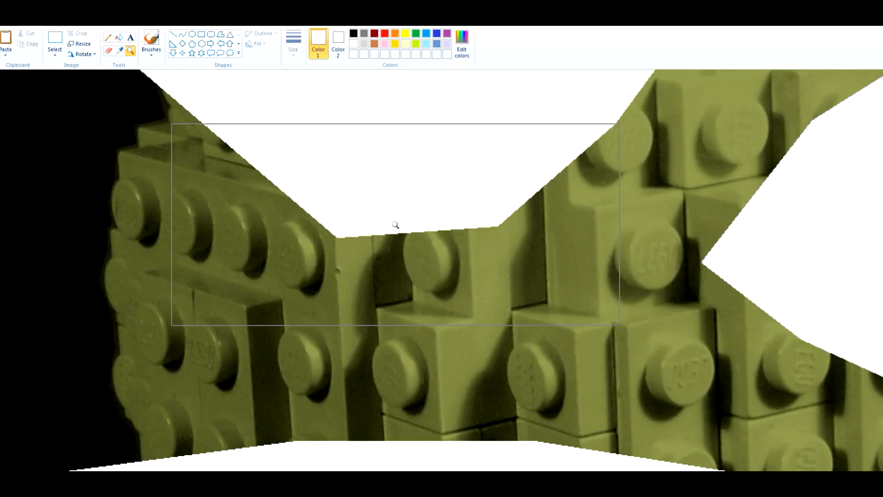
{"action": "right_click", "coordinate": [394, 226]}
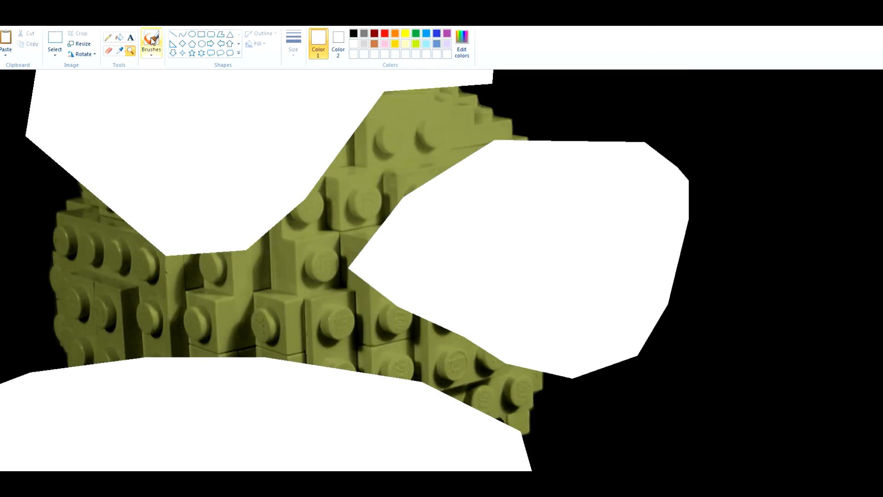
{"action": "left_click", "coordinate": [145, 50]}
{"action": "left_click", "coordinate": [151, 54]}
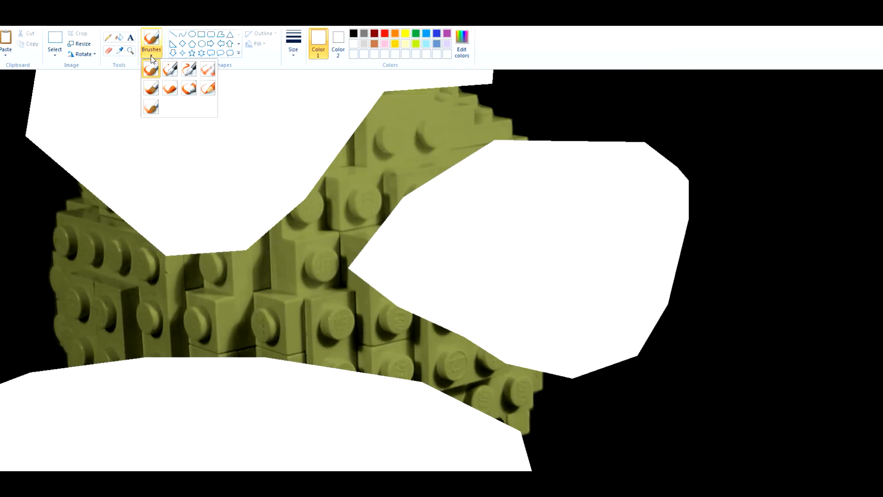
{"action": "left_click", "coordinate": [207, 69]}
{"action": "left_click", "coordinate": [293, 46]}
{"action": "left_click", "coordinate": [309, 124]}
{"action": "mouse_move", "coordinate": [80, 185]}
{"action": "left_mouse_down"}
{"action": "mouse_move", "coordinate": [132, 219]}
{"action": "mouse_move", "coordinate": [233, 242]}
{"action": "mouse_move", "coordinate": [387, 101]}
{"action": "mouse_move", "coordinate": [430, 81]}
{"action": "mouse_move", "coordinate": [367, 126]}
{"action": "mouse_move", "coordinate": [290, 216]}
{"action": "mouse_move", "coordinate": [159, 249]}
{"action": "mouse_move", "coordinate": [84, 178]}
{"action": "mouse_move", "coordinate": [209, 253]}
{"action": "mouse_move", "coordinate": [231, 255]}
{"action": "mouse_move", "coordinate": [399, 85]}
{"action": "left_mouse_up"}
{"action": "mouse_move", "coordinate": [518, 135]}
{"action": "left_mouse_down"}
{"action": "mouse_move", "coordinate": [430, 182]}
{"action": "mouse_move", "coordinate": [352, 269]}
{"action": "mouse_move", "coordinate": [498, 355]}
{"action": "mouse_move", "coordinate": [354, 248]}
{"action": "mouse_move", "coordinate": [433, 171]}
{"action": "mouse_move", "coordinate": [373, 230]}
{"action": "left_mouse_up"}
{"action": "scroll", "coordinate": [239, 284], "scroll_direction": "down", "scroll_amount": 3}
{"action": "mouse_move", "coordinate": [71, 260]}
{"action": "left_mouse_down"}
{"action": "mouse_move", "coordinate": [484, 307]}
{"action": "mouse_move", "coordinate": [309, 258]}
{"action": "mouse_move", "coordinate": [515, 327]}
{"action": "mouse_move", "coordinate": [65, 260]}
{"action": "mouse_move", "coordinate": [487, 308]}
{"action": "mouse_move", "coordinate": [251, 245]}
{"action": "mouse_move", "coordinate": [77, 249]}
{"action": "left_mouse_up"}
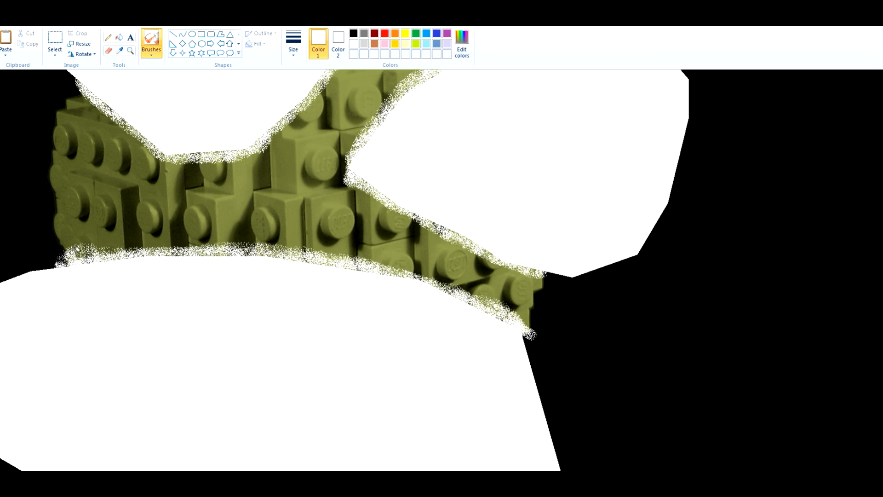
- Copy the entire masked green sphere image and paste it over the combined orange and brown sphere
{"action": "left_click", "coordinate": [130, 50]}
{"action": "right_click", "coordinate": [132, 141]}
{"action": "right_click", "coordinate": [173, 132]}
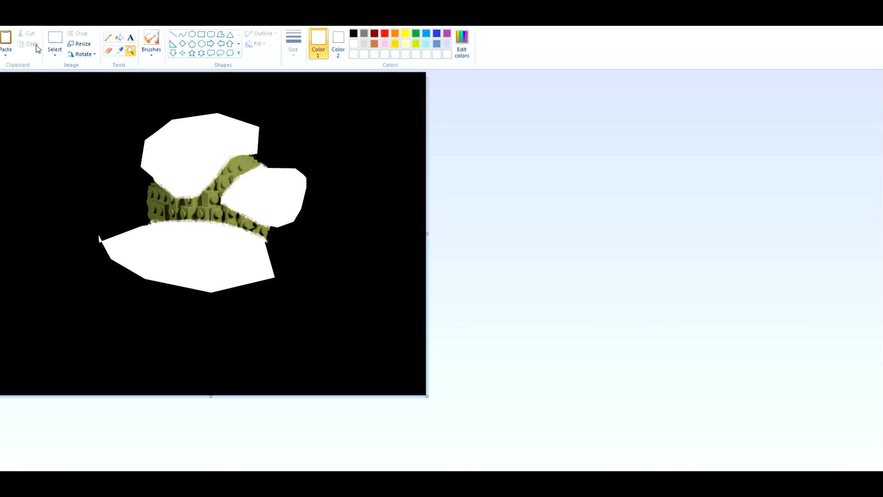
{"action": "left_click", "coordinate": [55, 54]}
{"action": "left_click", "coordinate": [74, 109]}
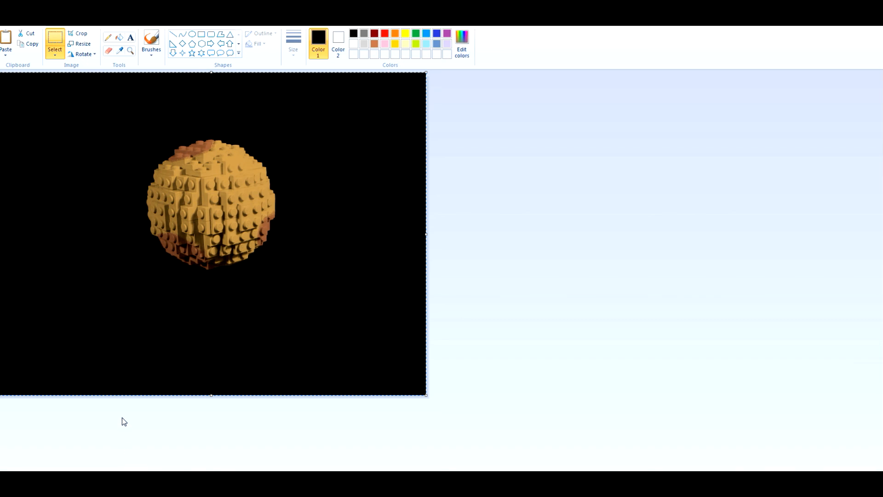
{"action": "key", "text": "ctrl+v"}
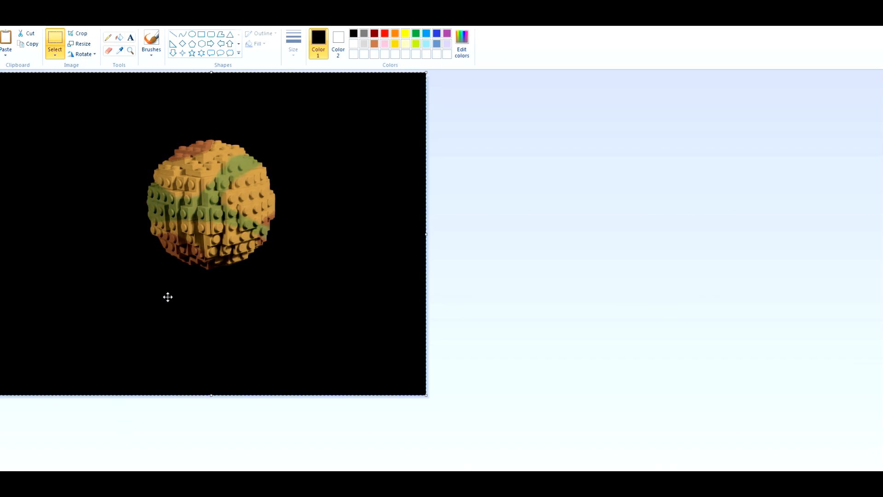